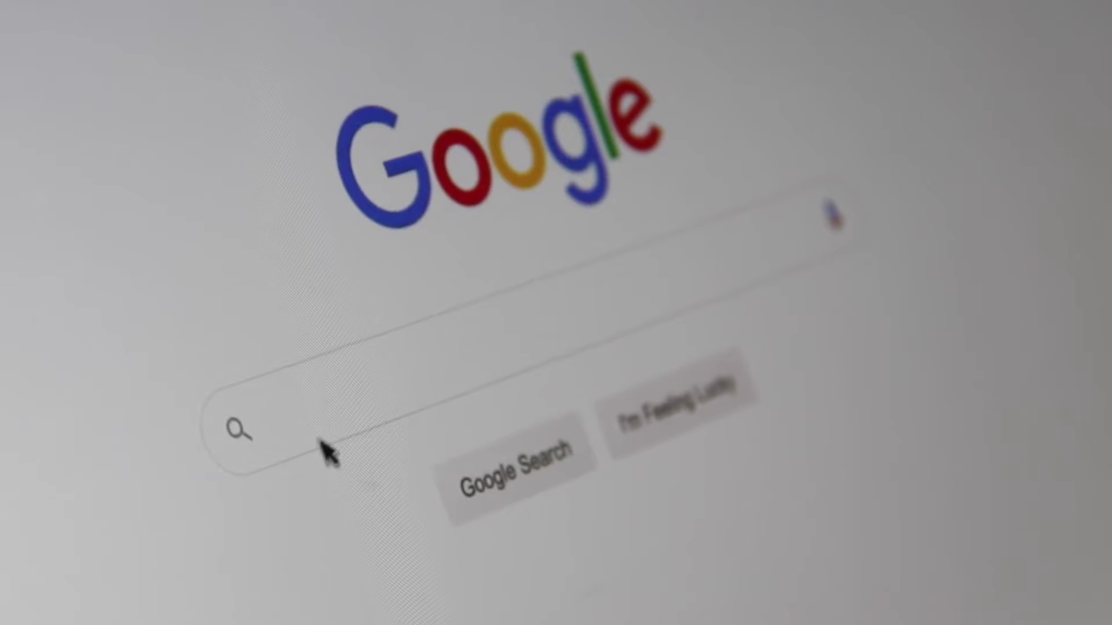
Enter the query 'Search Engine Optimization' in the Google search box
click(273, 434)
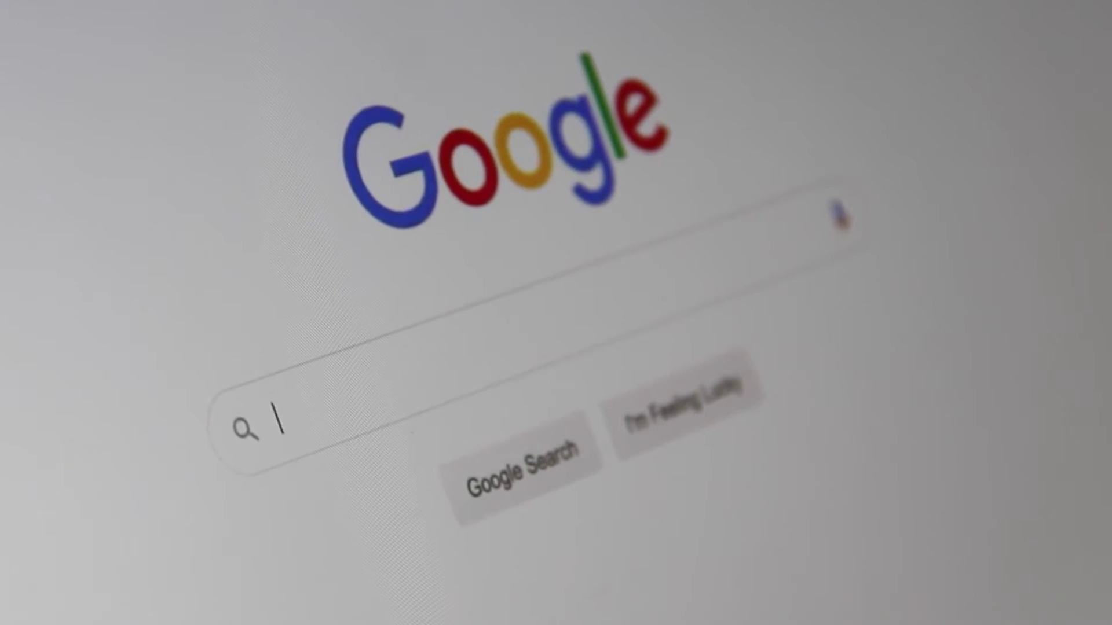
text(Search En)
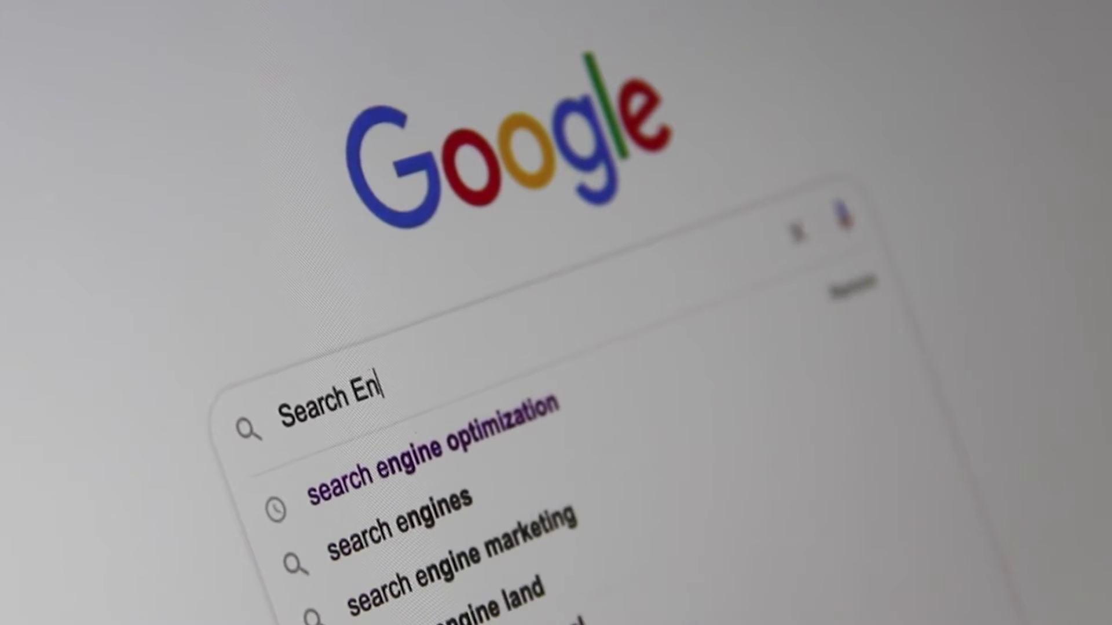
text(gine Opti)
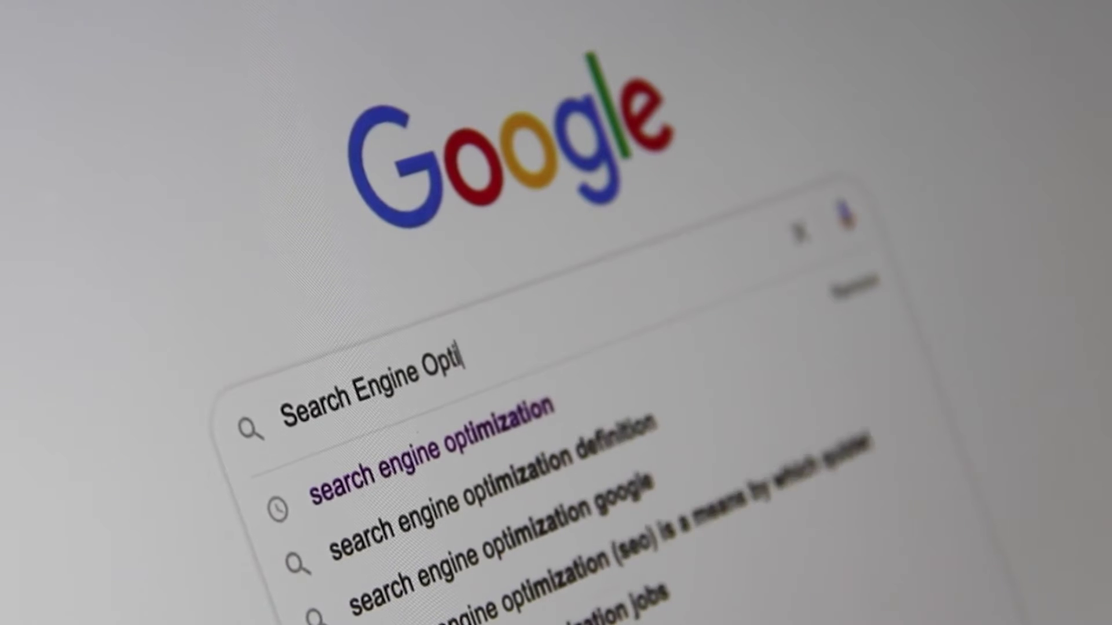
text(mization)
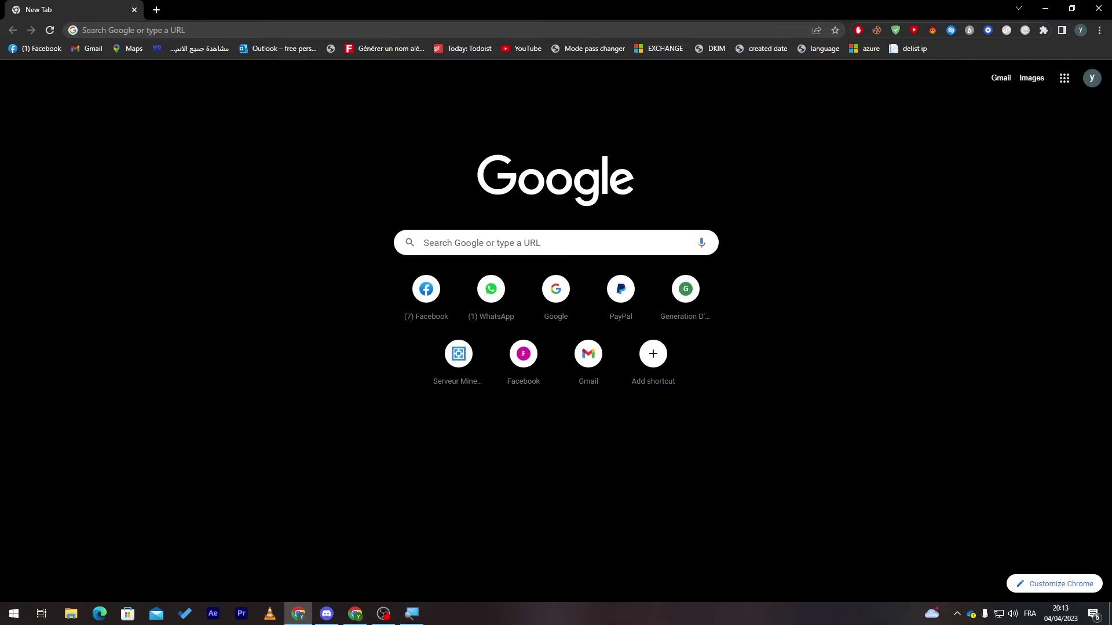
Search Google for 'google my business'
click(475, 243)
text(GOOGLE MY)
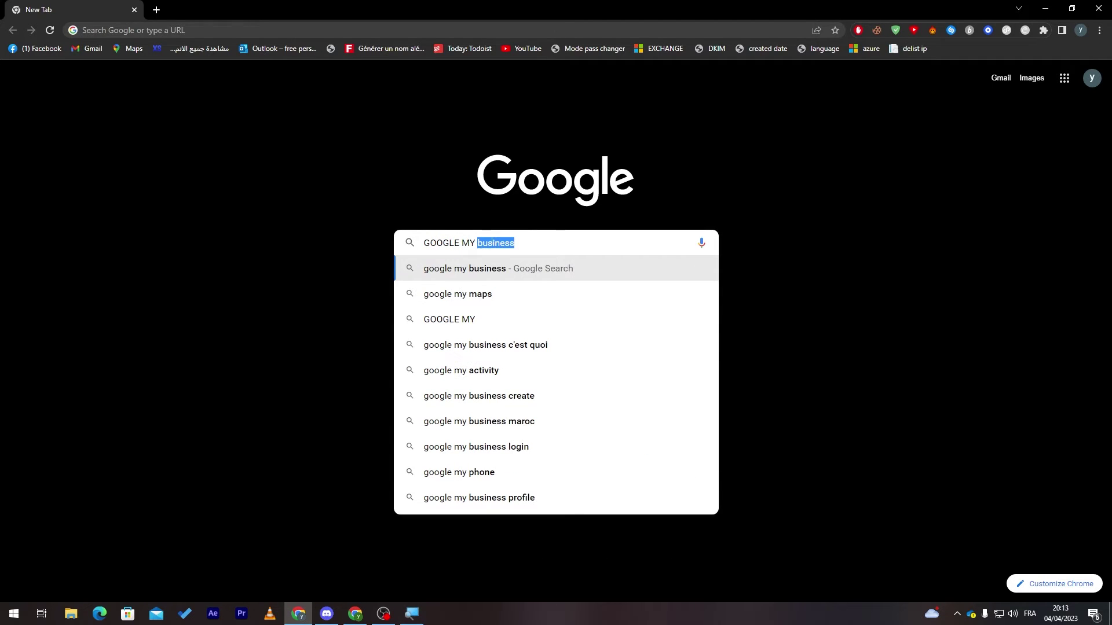
key(Return)
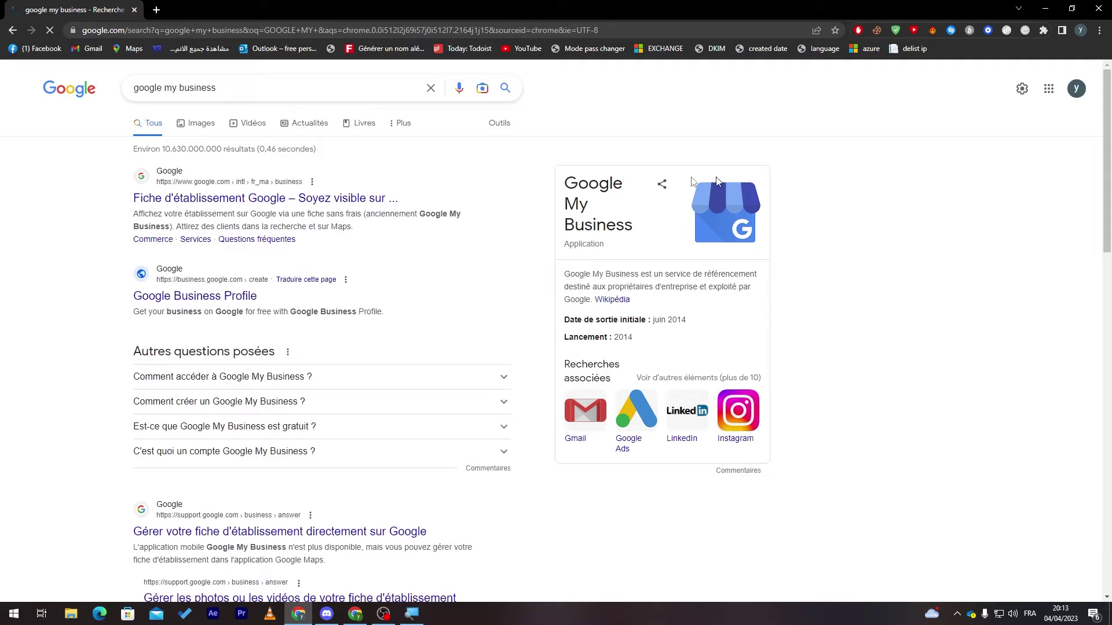
Refine the search to 'google my business english' and open the Google Business Profile listing page
right_click(411, 155)
click(344, 92)
text(ENG)
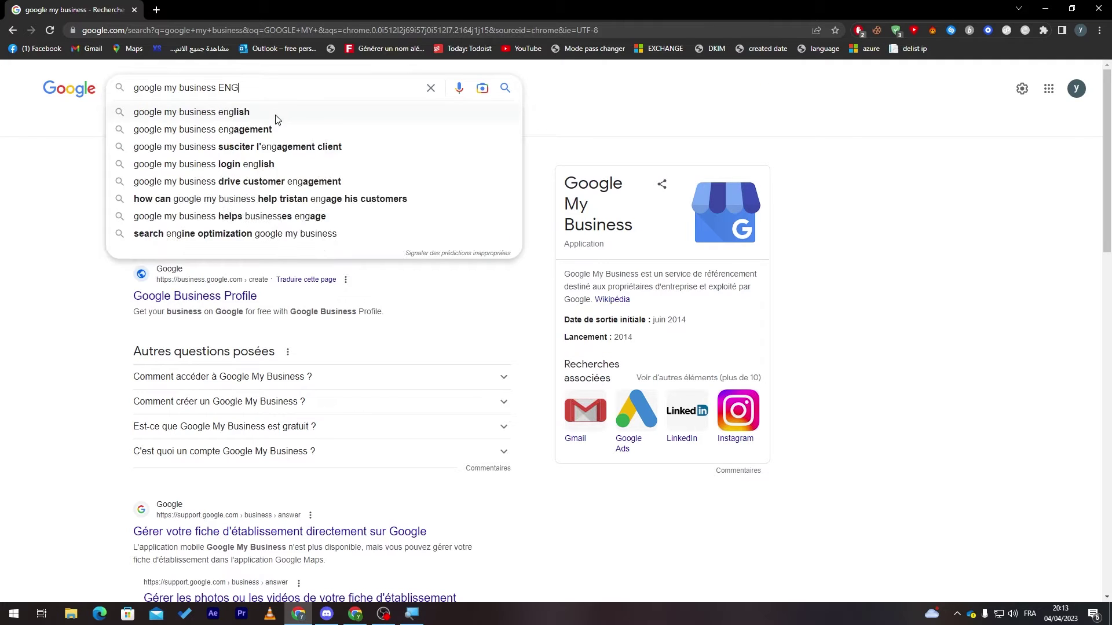
click(277, 119)
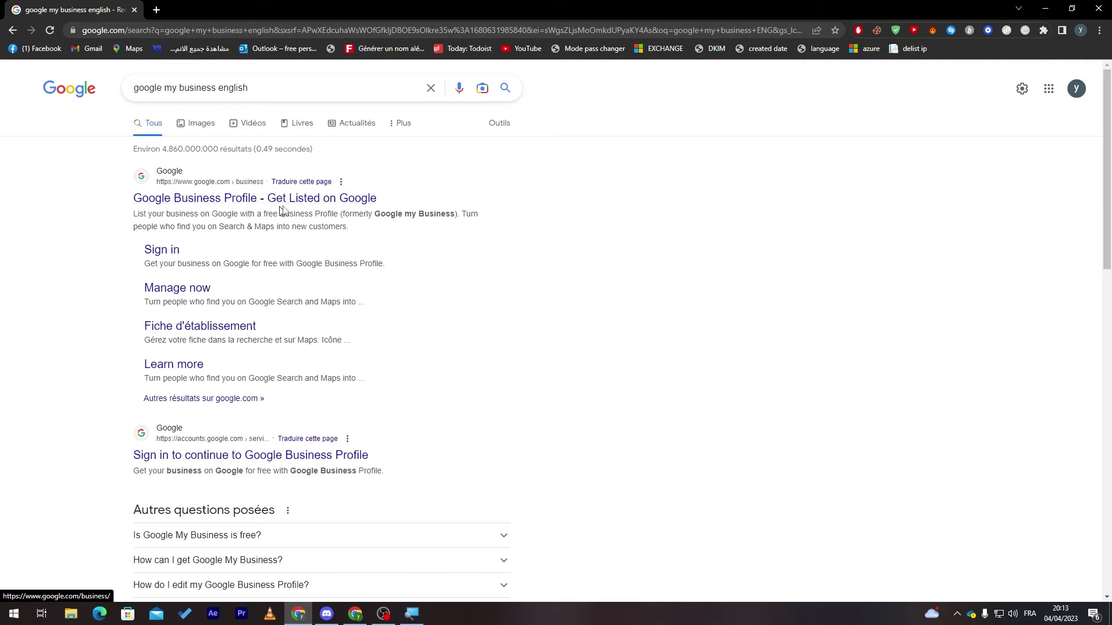
click(281, 207)
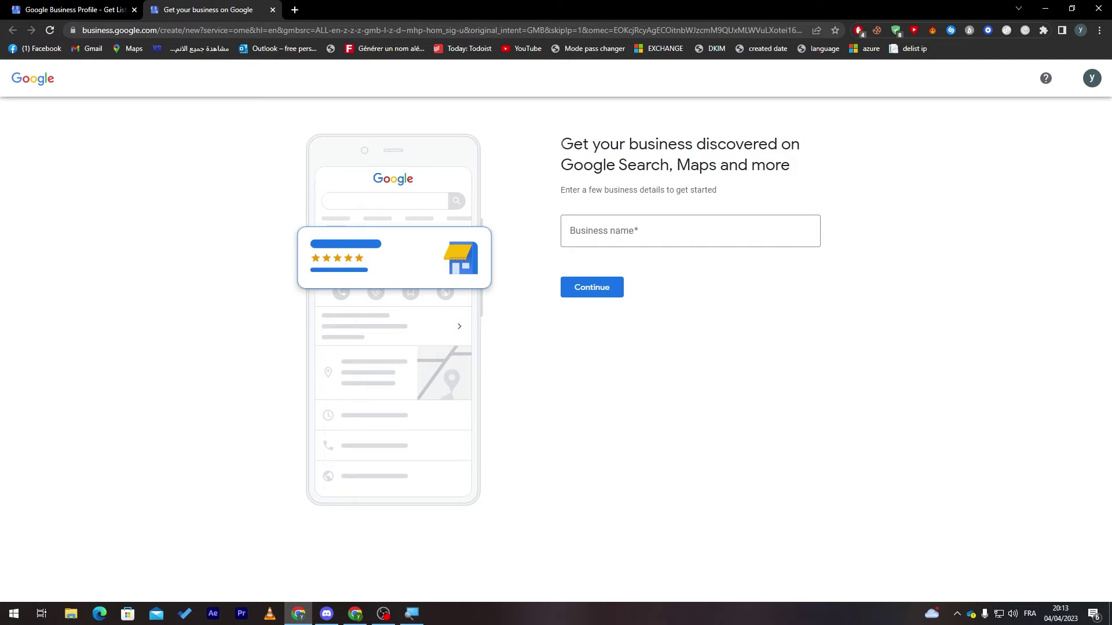
double_click(575, 145)
Enter Loly's as the business name and continue
click(720, 153)
click(637, 232)
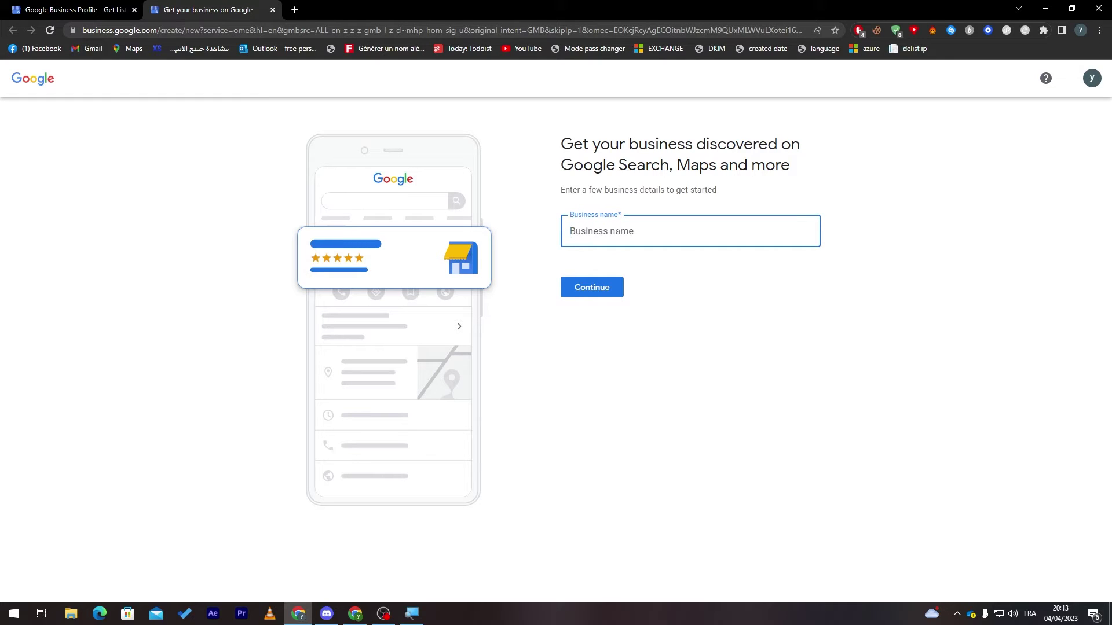
text(Lo)
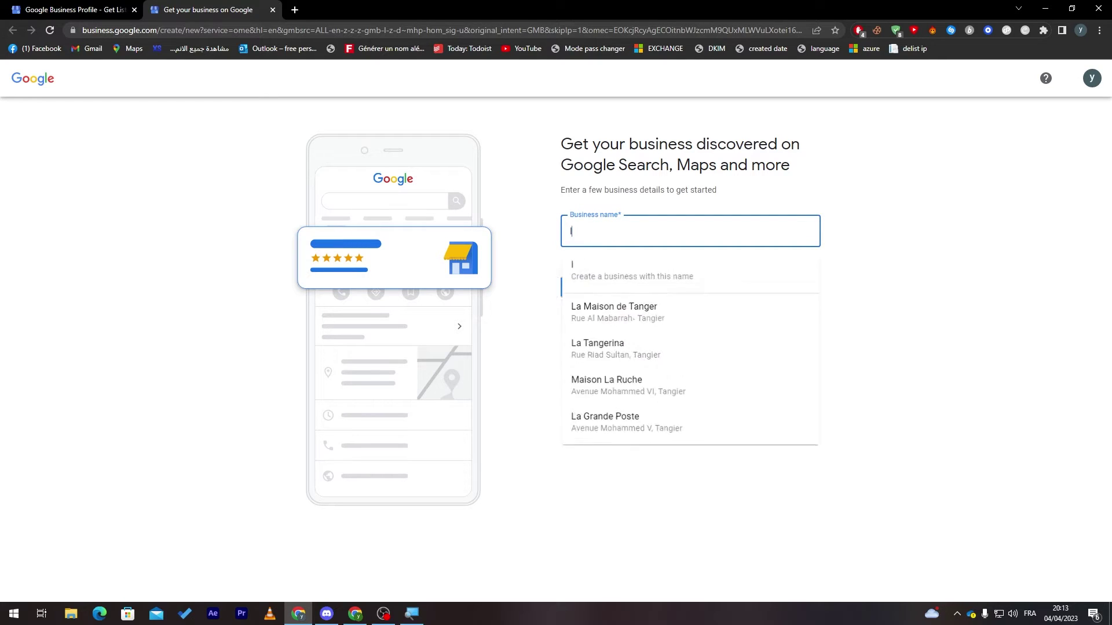
text(ly's)
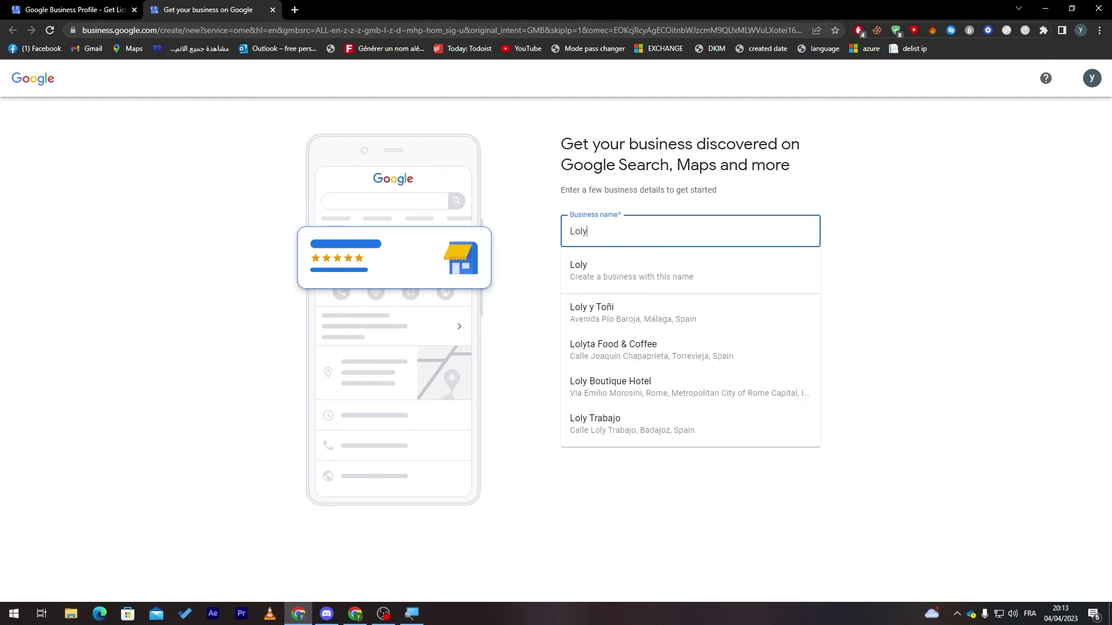
click(541, 271)
click(583, 294)
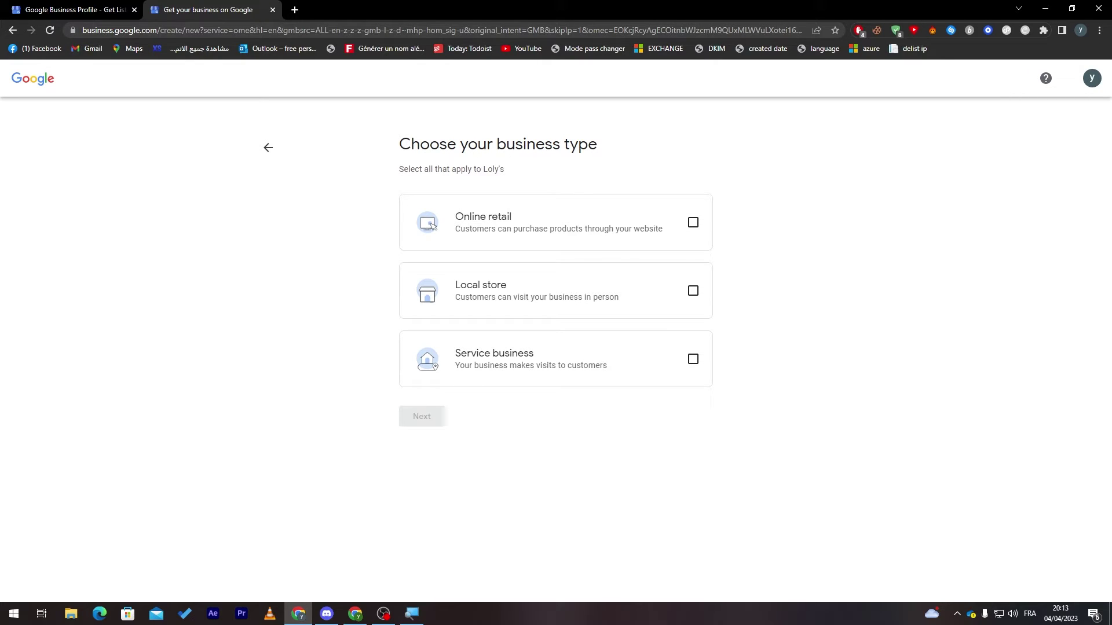
Make the business a Local store with the category Technical school
click(693, 291)
click(431, 416)
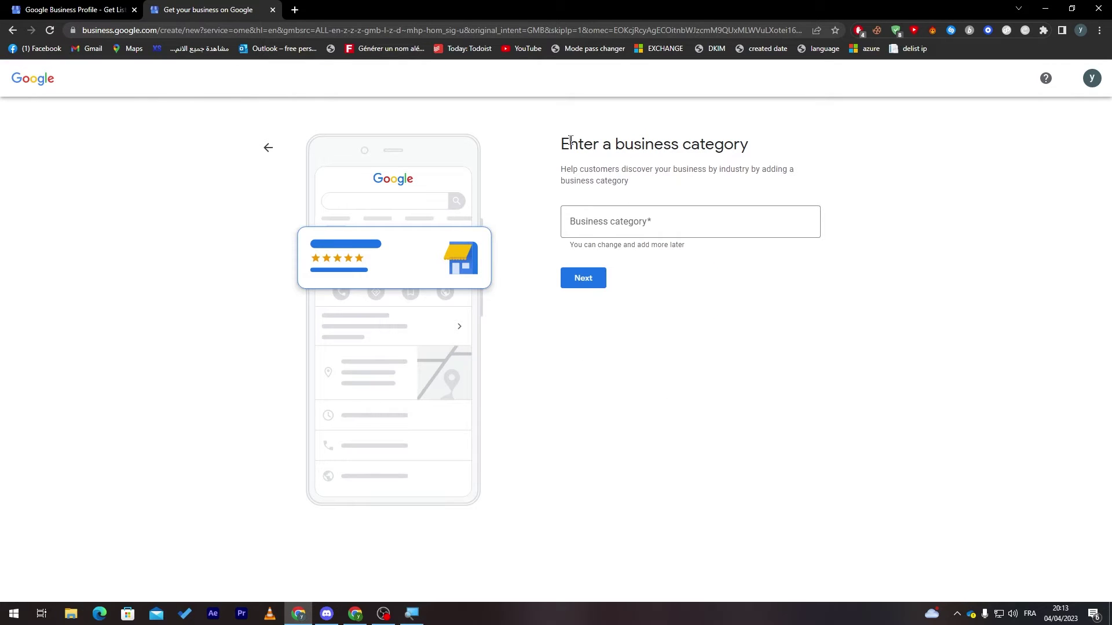
click(658, 211)
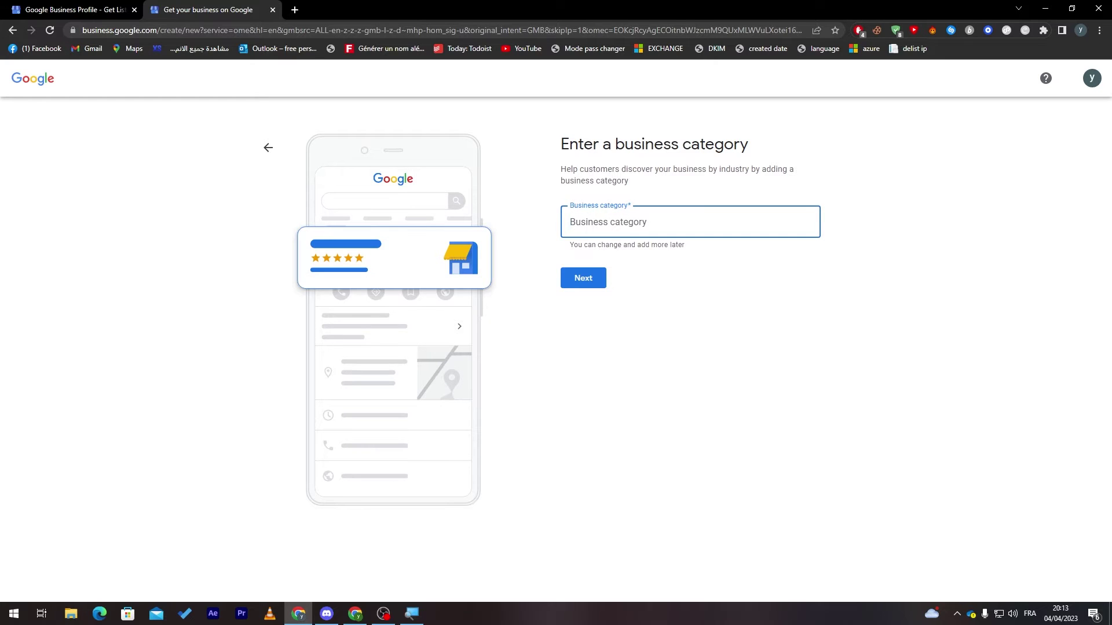
text(tech)
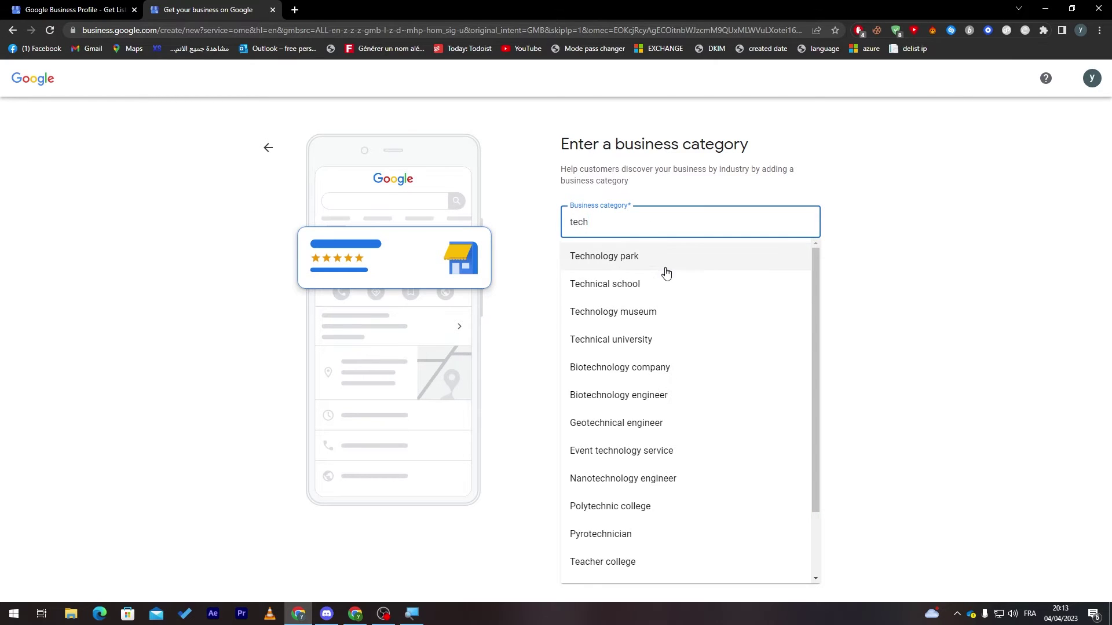
click(634, 283)
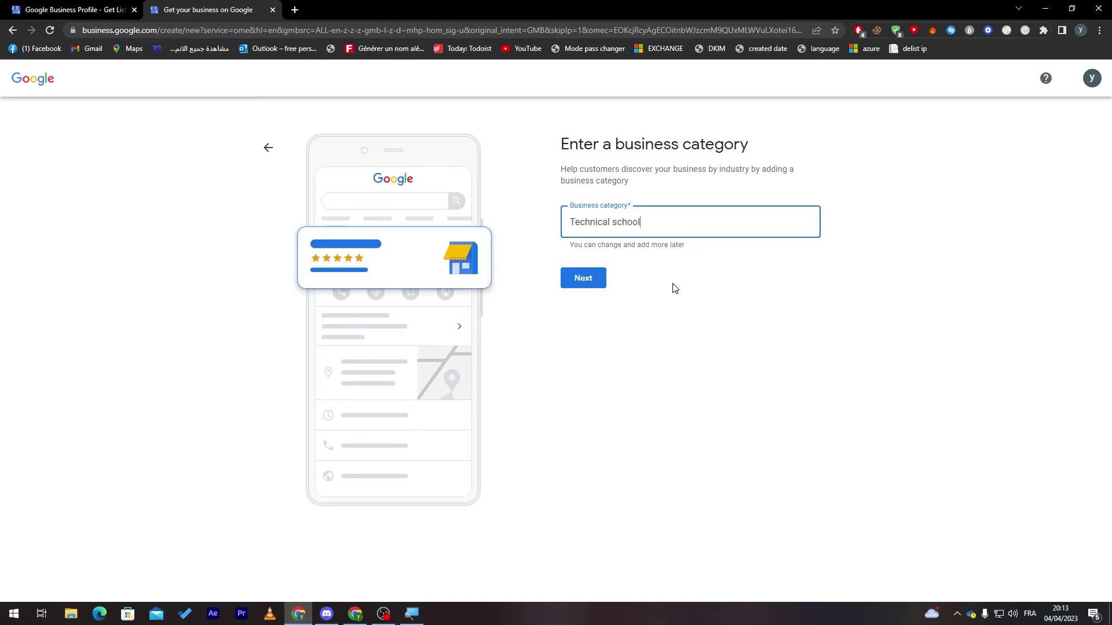
click(574, 284)
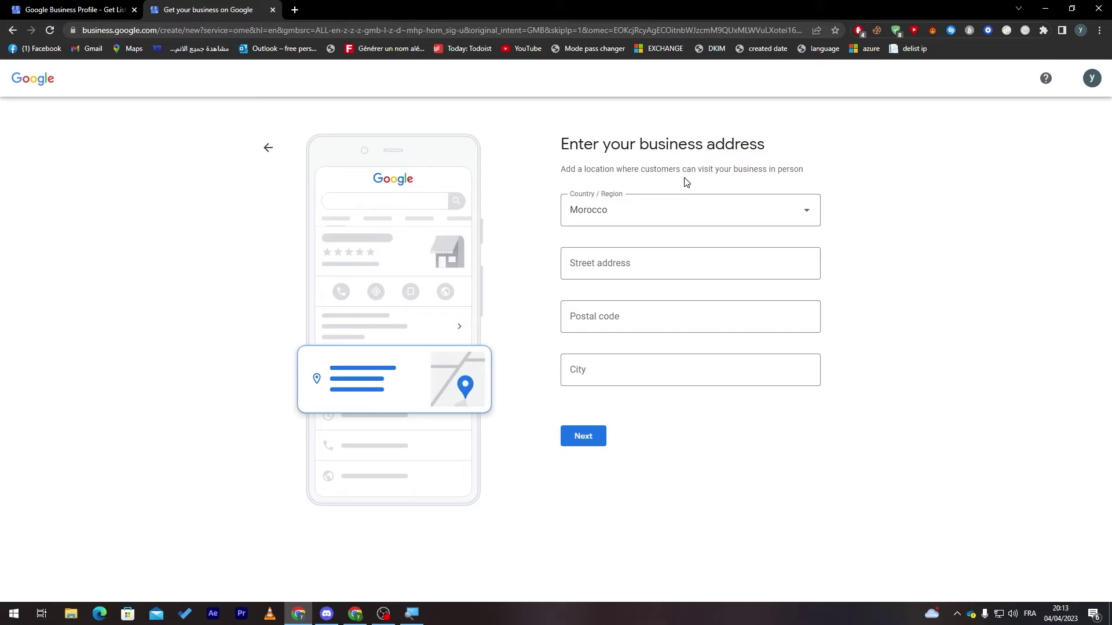
Fill in the saved street address, then place and confirm the map marker near Collado Villalba
click(654, 255)
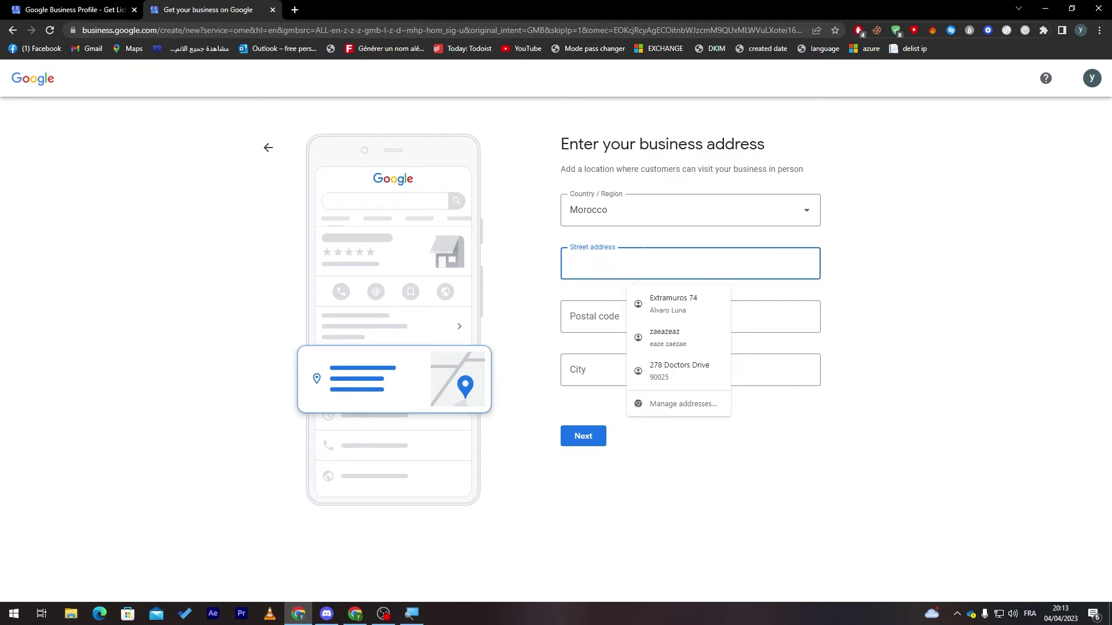
click(659, 315)
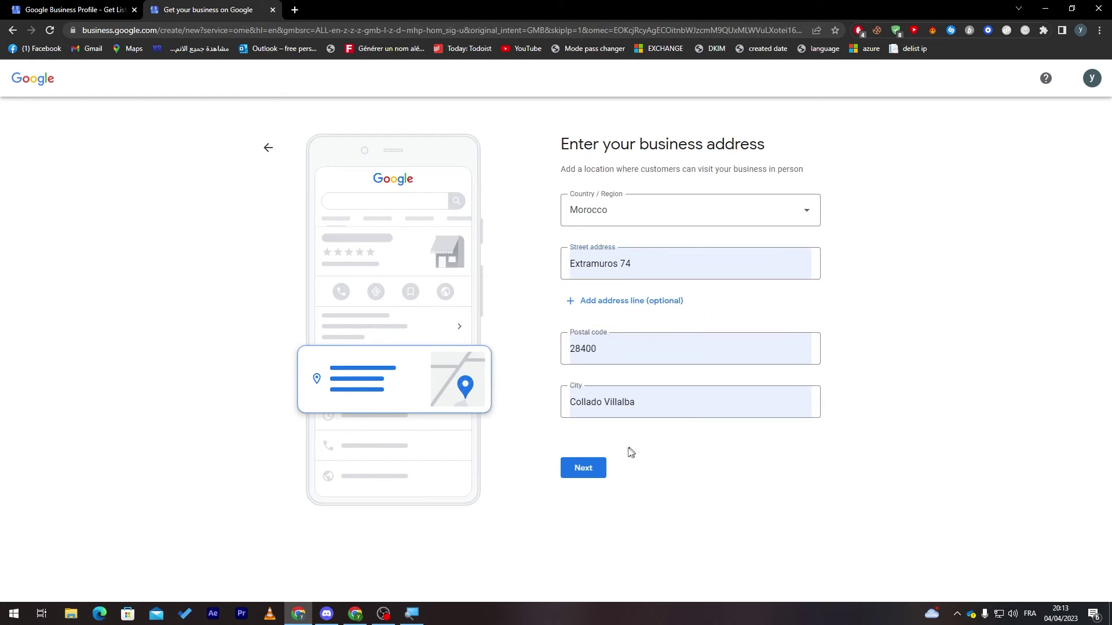
click(593, 469)
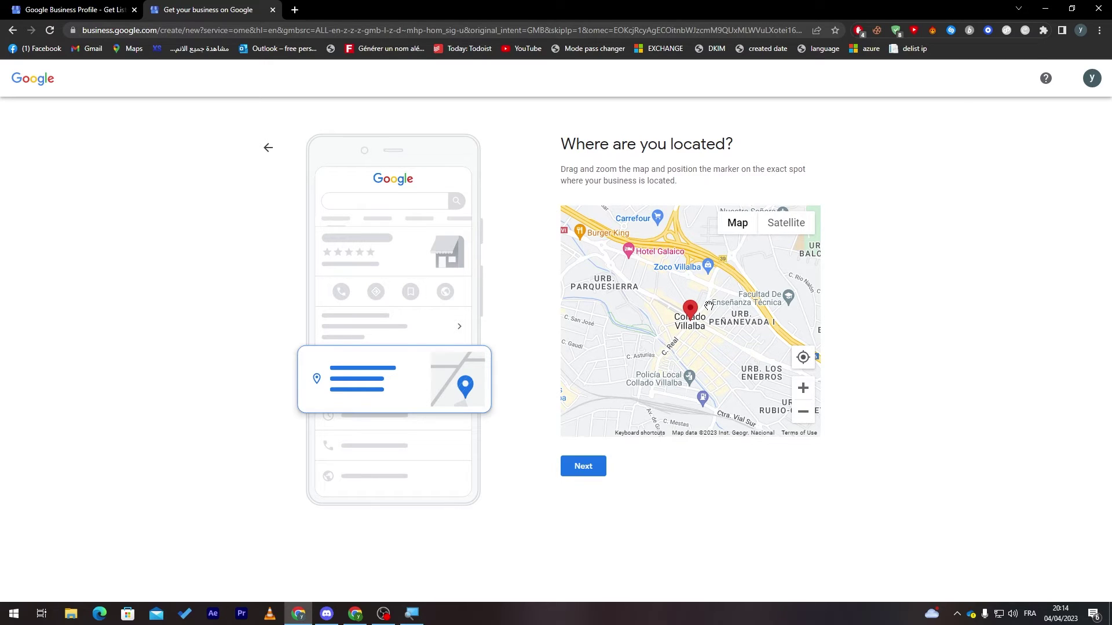
drag(707, 352, 708, 304)
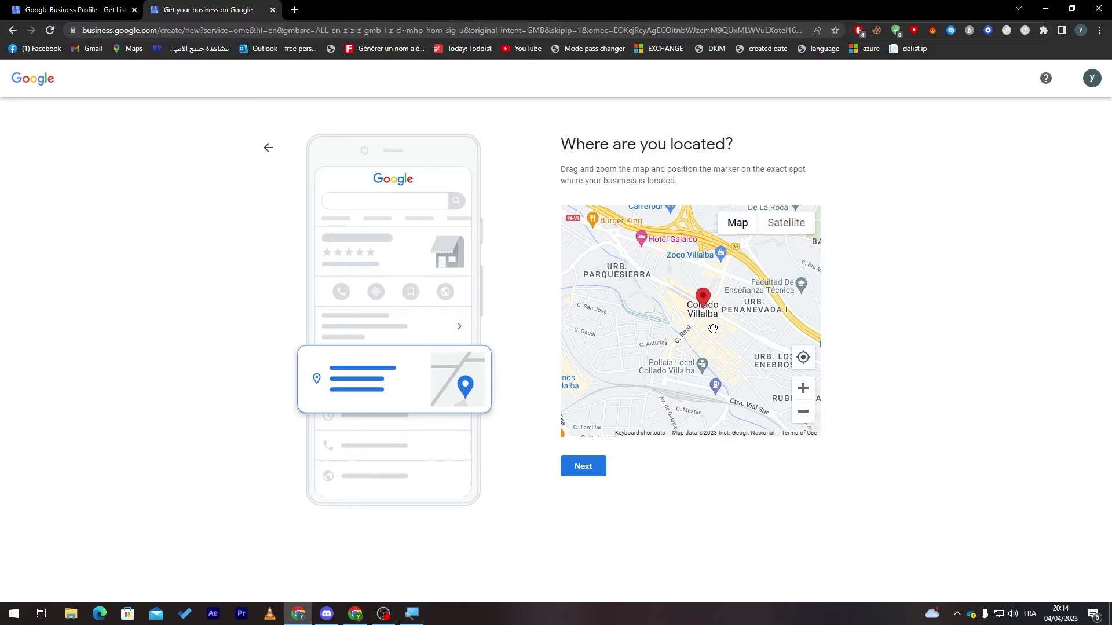
click(578, 463)
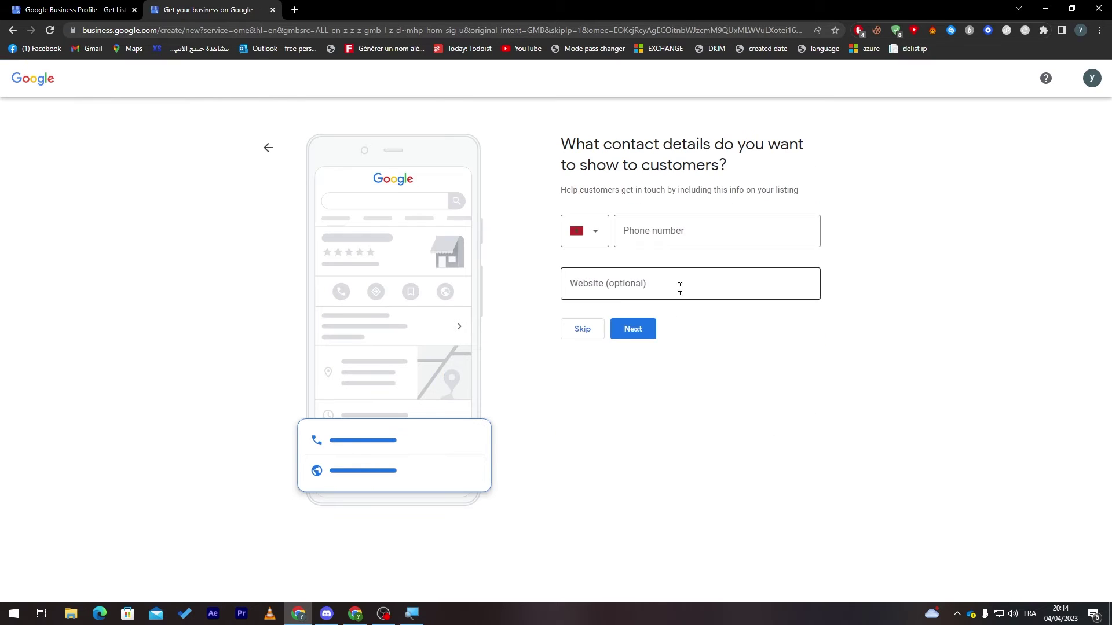
triple_click(633, 144)
click(633, 144)
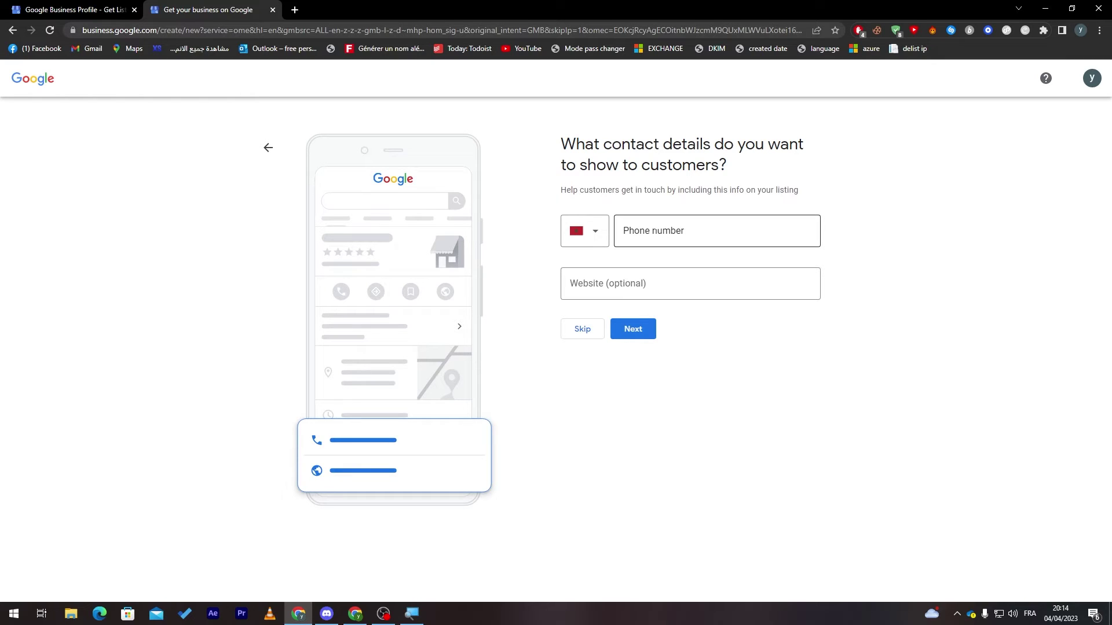
click(716, 230)
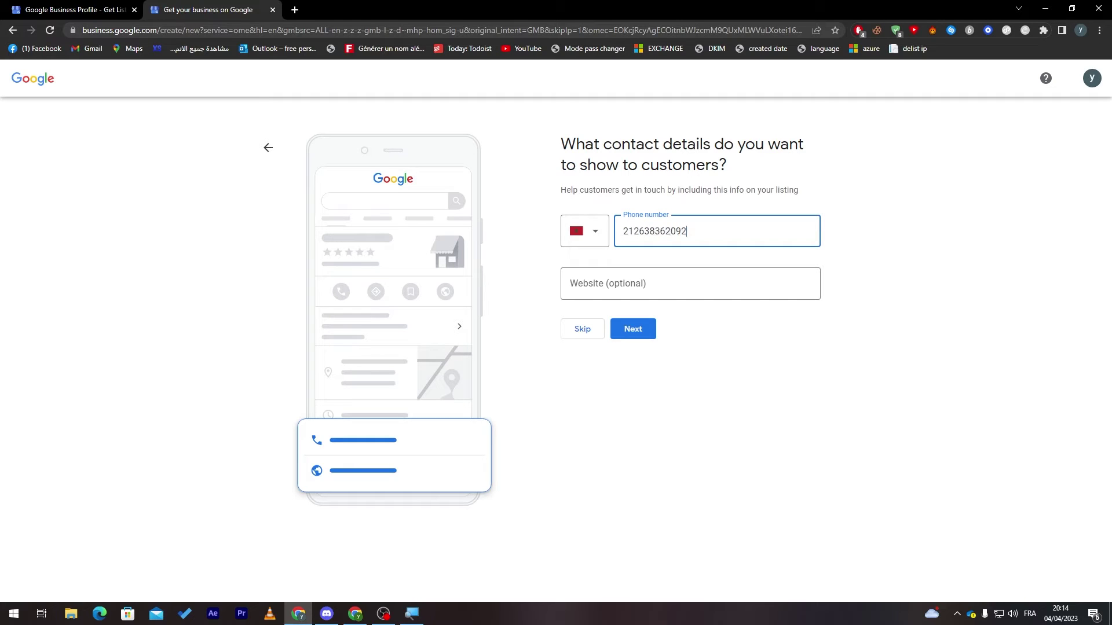
click(689, 284)
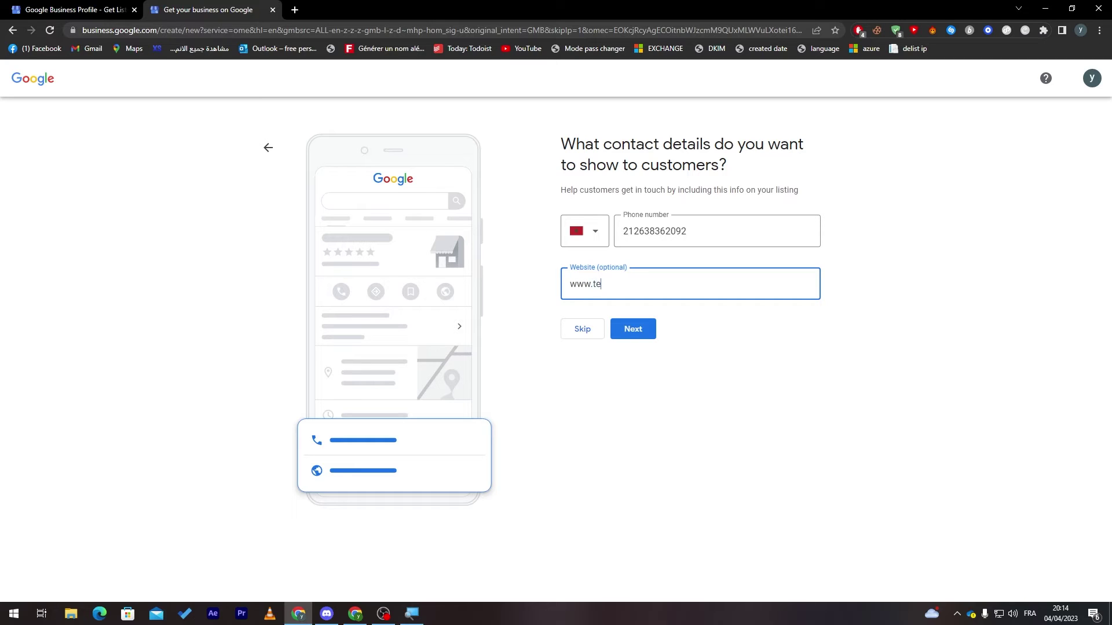
click(632, 329)
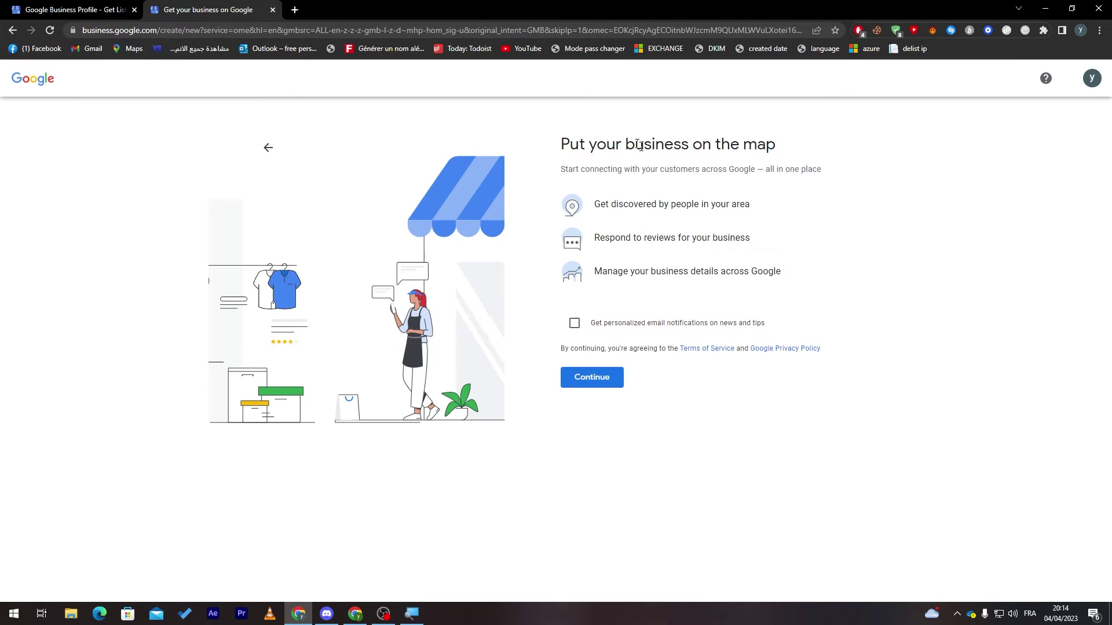
Accept the 'Put your business on the map' page and continue to verification
drag(586, 145, 674, 146)
click(686, 166)
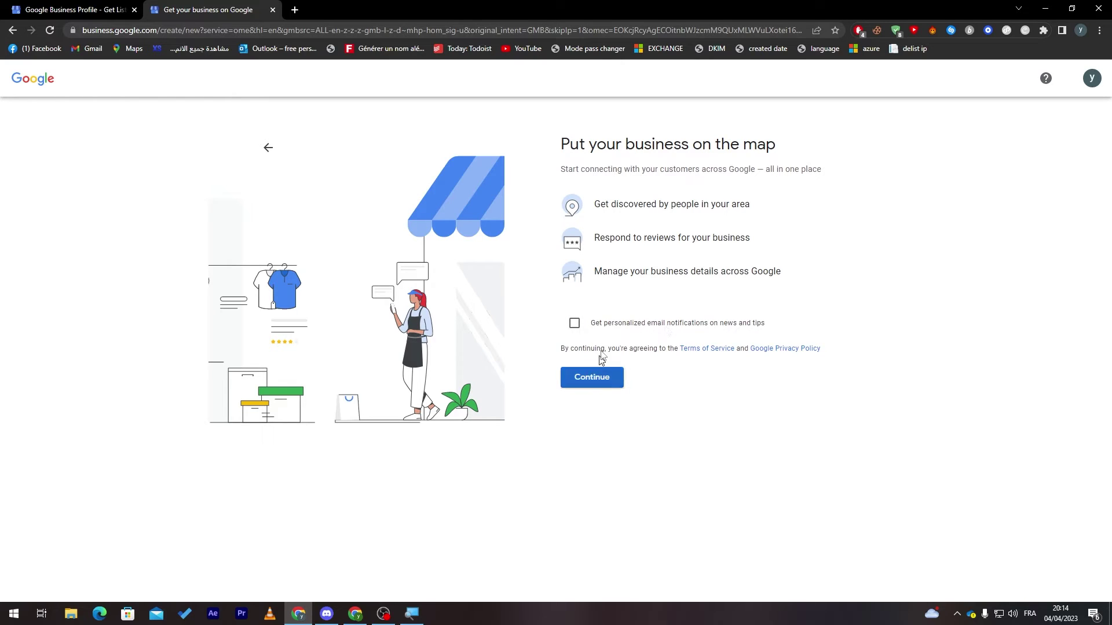
click(593, 379)
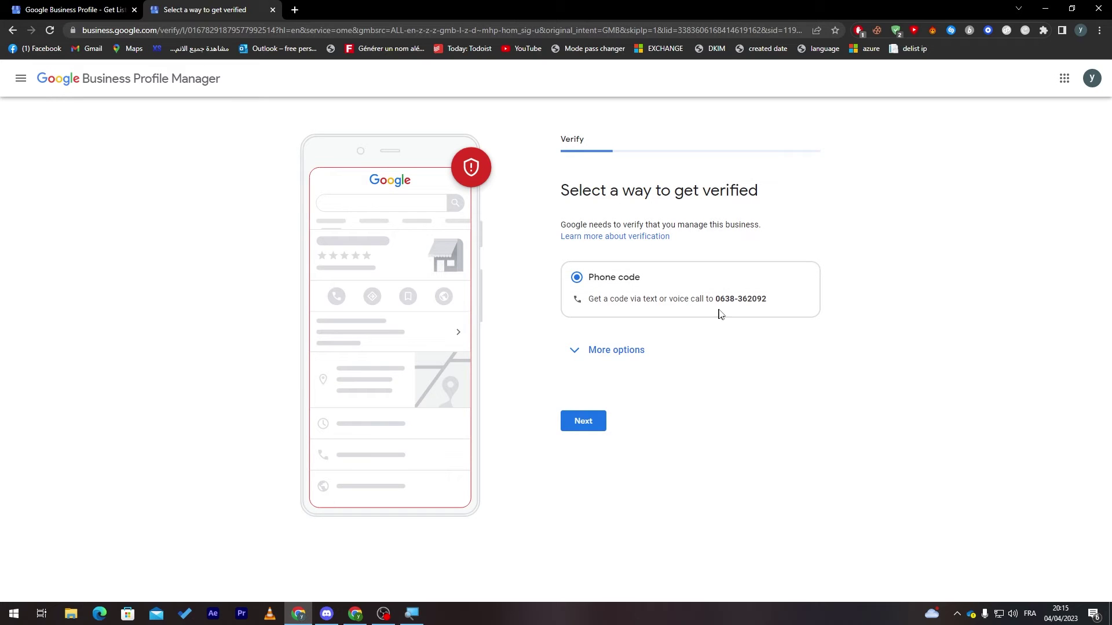
Expand More options on the verification page and choose Verify Later
drag(705, 299, 791, 311)
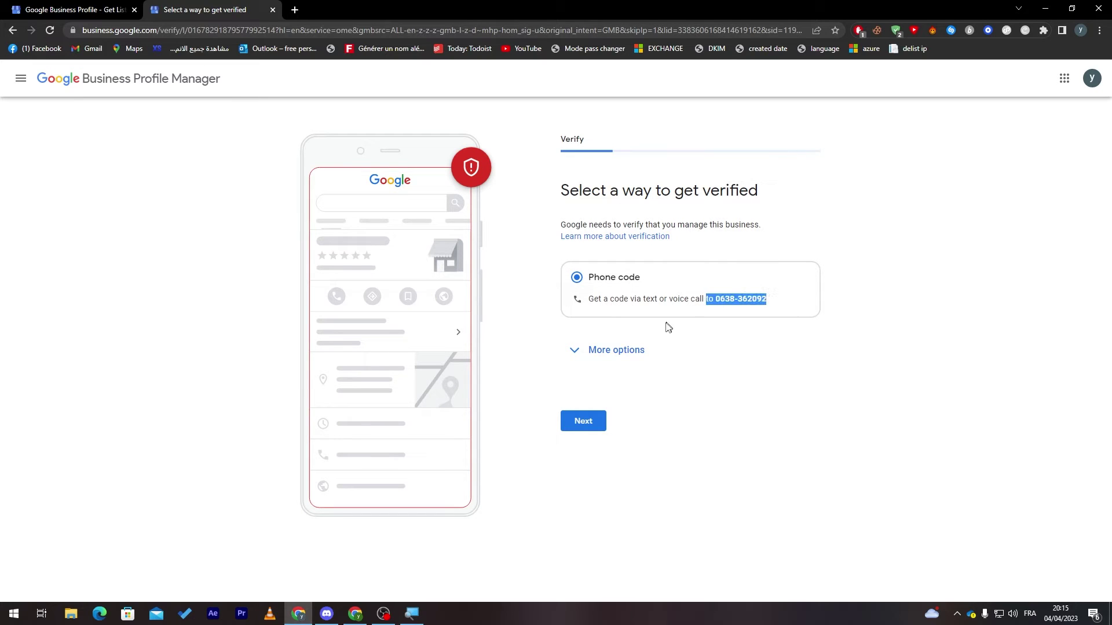
click(579, 350)
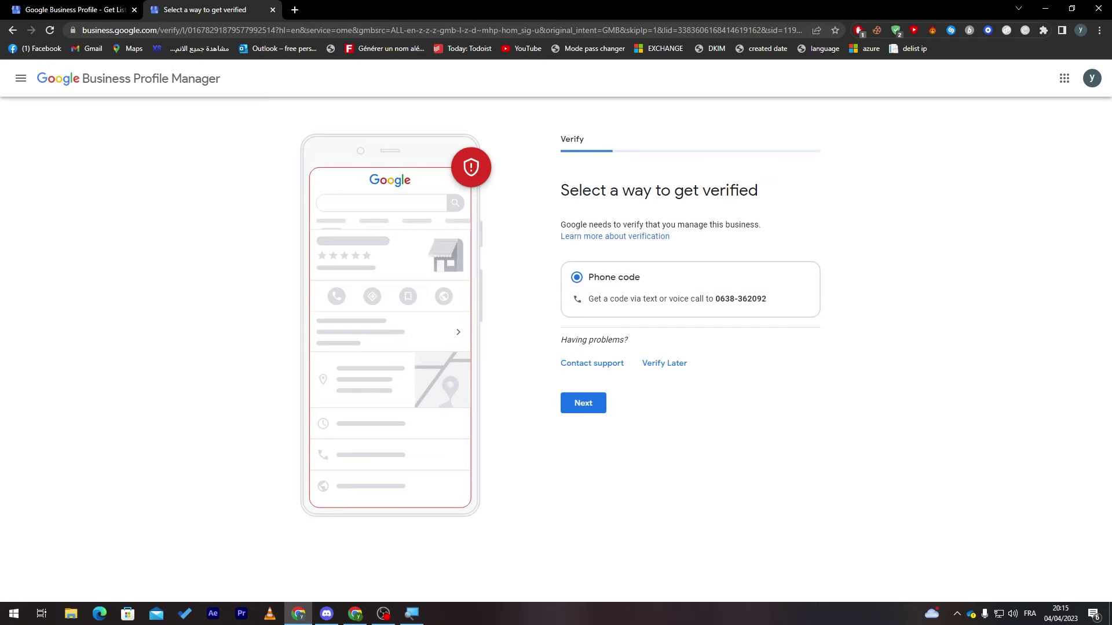
triple_click(735, 305)
click(720, 309)
click(671, 365)
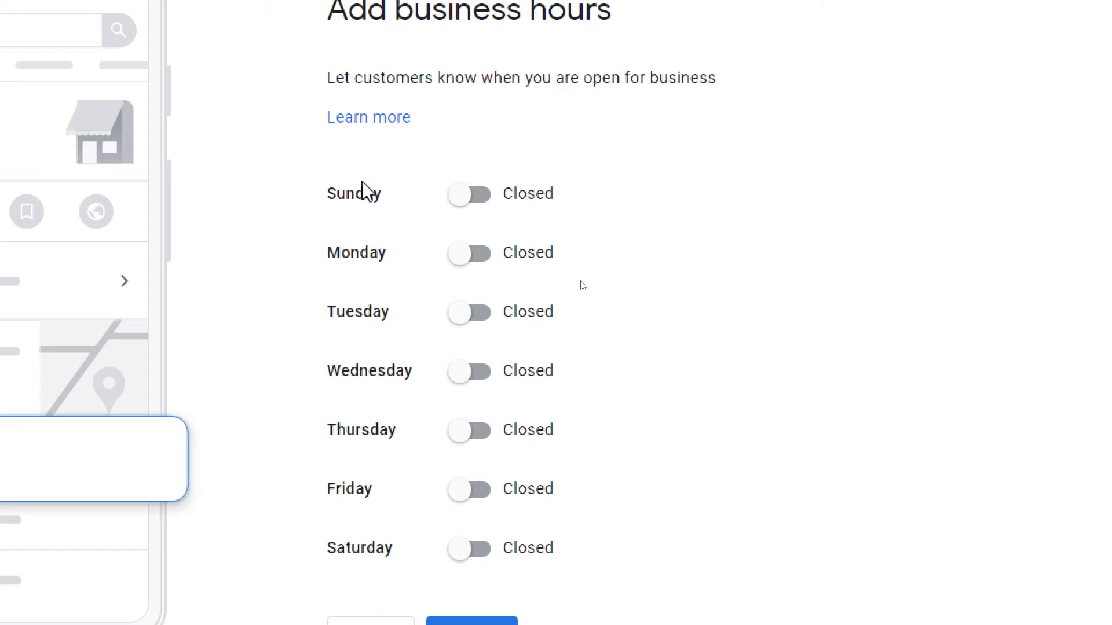
Mark Monday through Friday as open
click(485, 256)
click(471, 349)
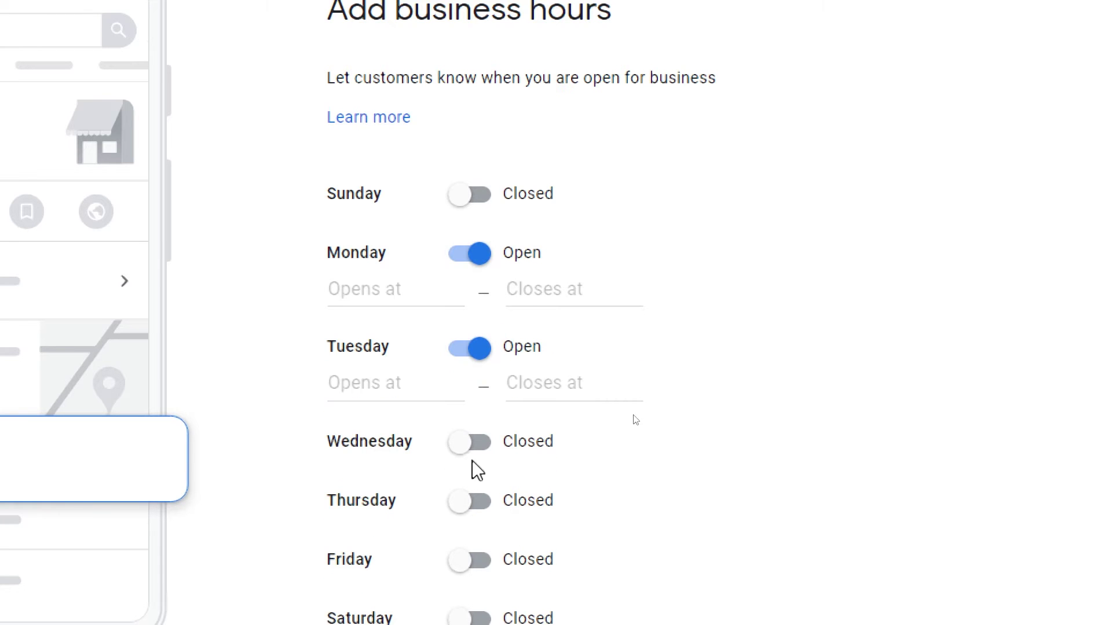
click(470, 444)
click(458, 542)
click(463, 622)
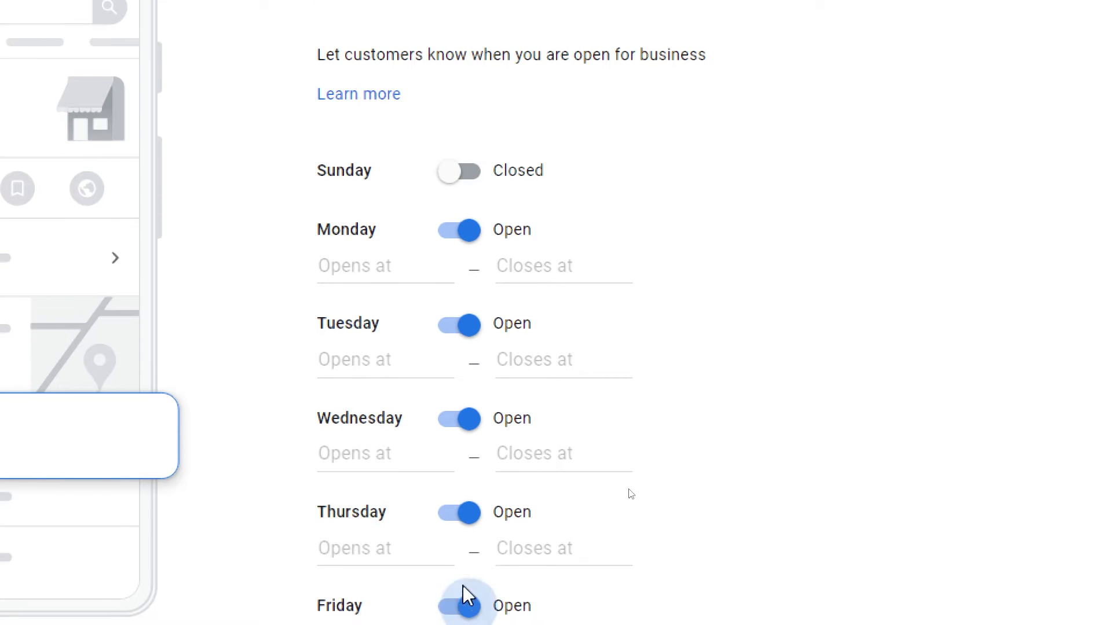
Set Monday's hours to 12:00 AM–10:00 PM
click(365, 293)
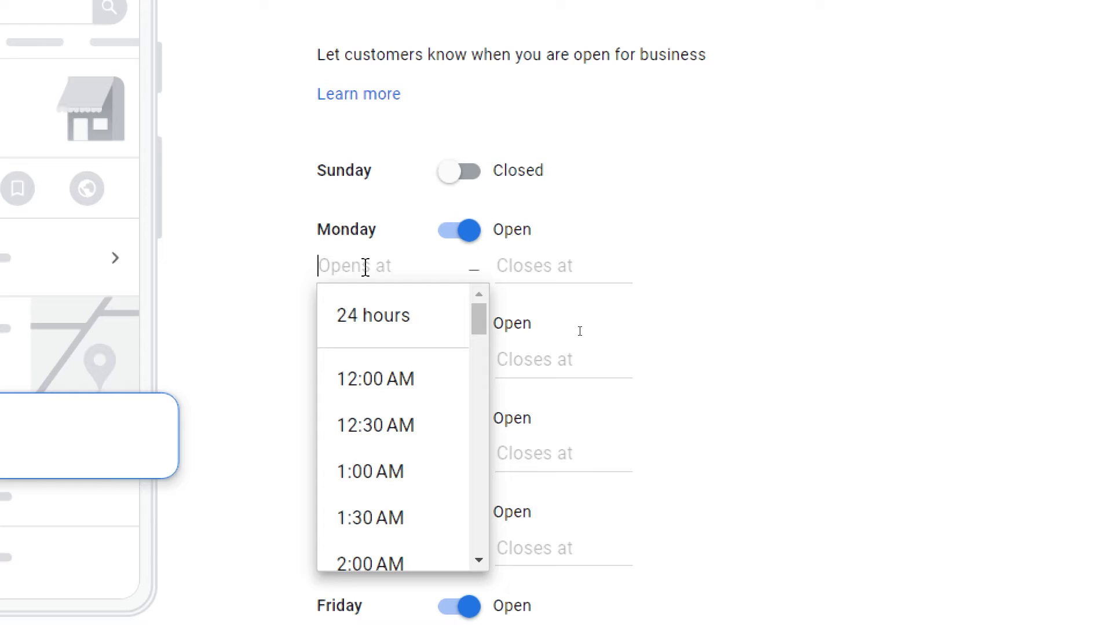
click(398, 382)
click(719, 325)
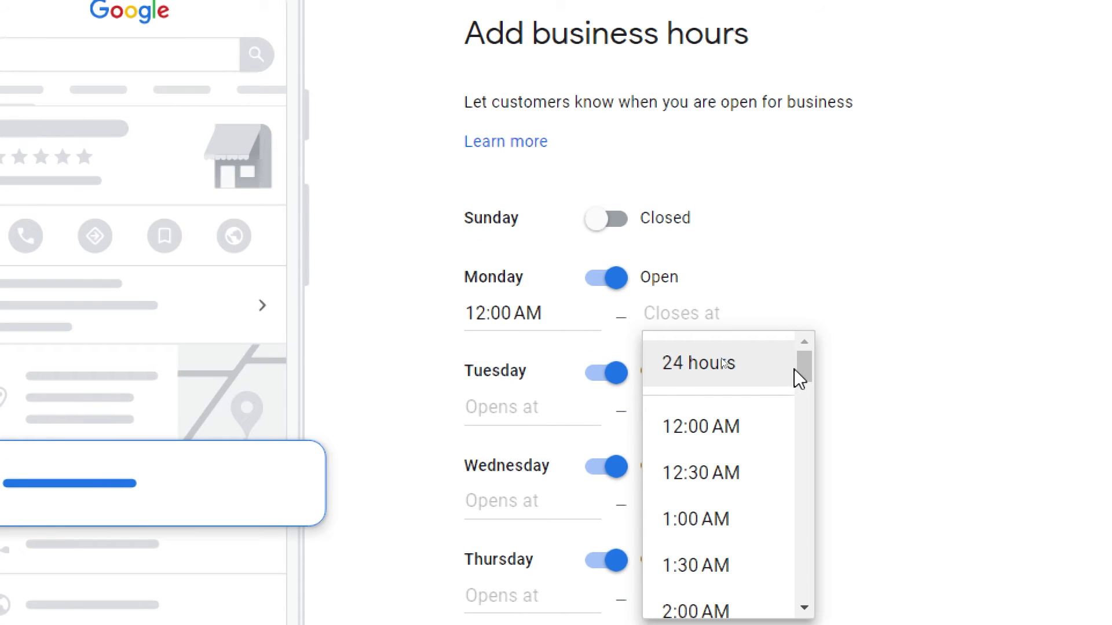
drag(796, 371, 797, 571)
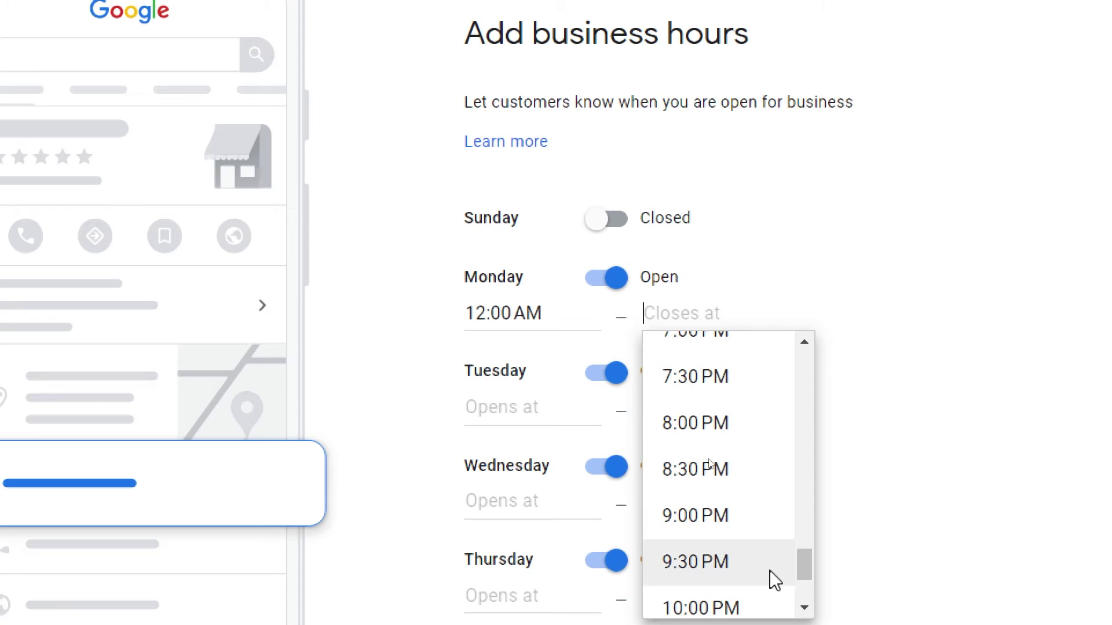
click(765, 604)
Set Tuesday's hours to 12:00 AM–10:00 PM
drag(583, 319, 307, 320)
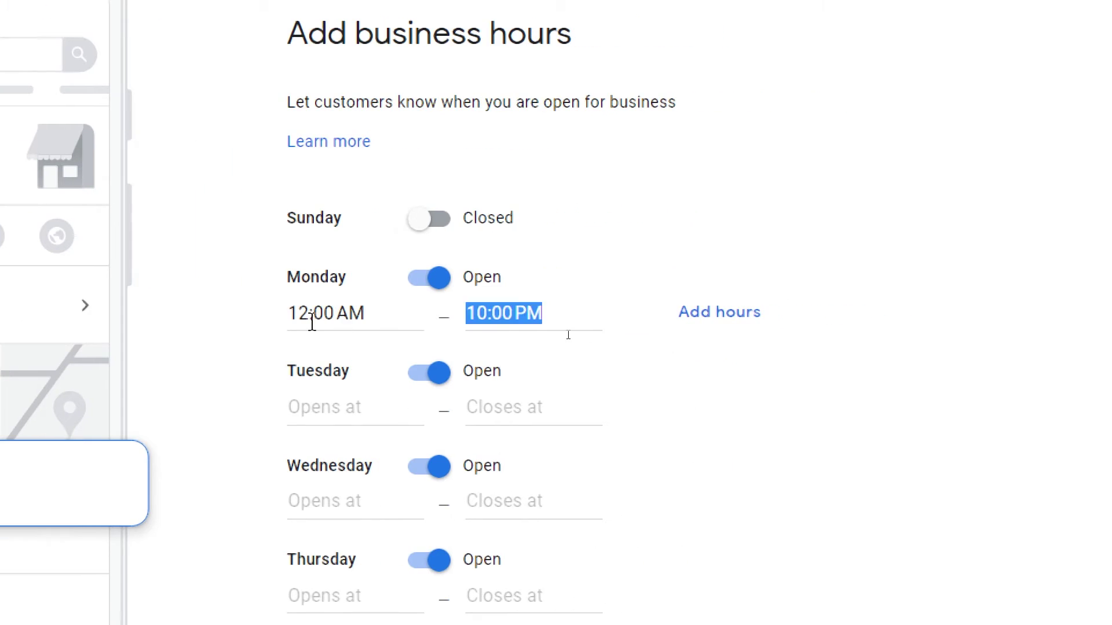
click(307, 320)
drag(253, 424, 347, 398)
click(349, 406)
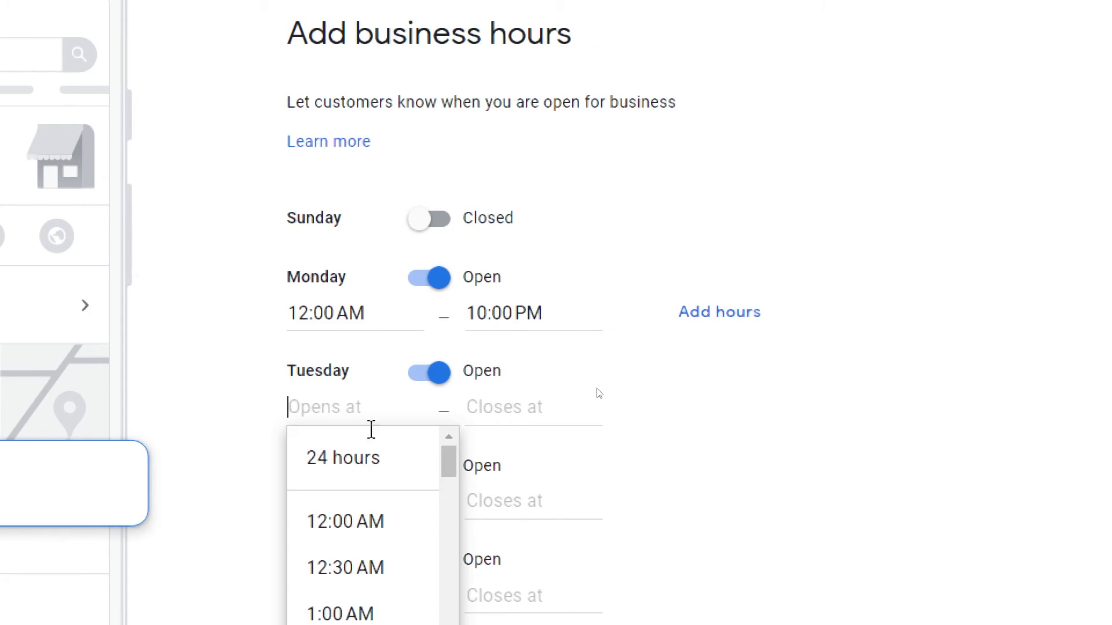
click(359, 509)
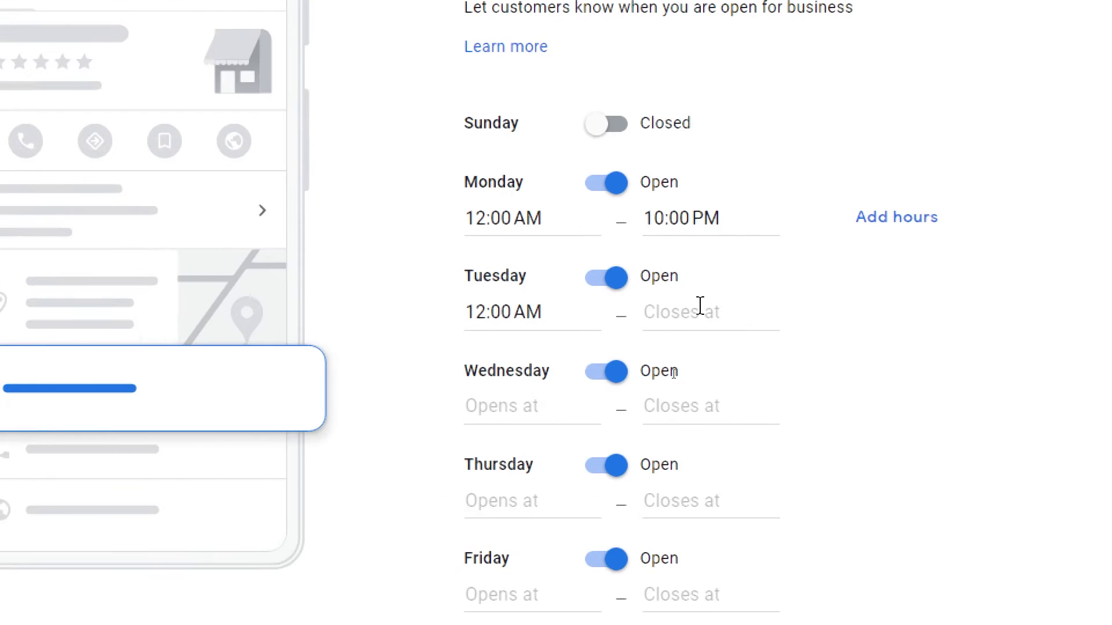
click(516, 407)
text(10)
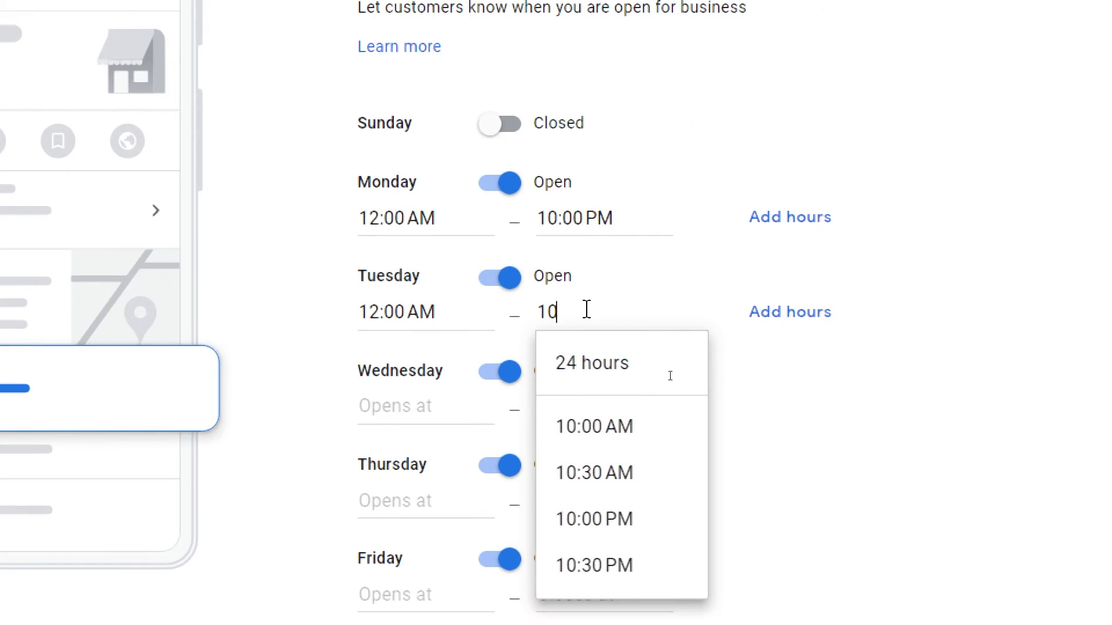
click(579, 519)
Set Wednesday's hours to 12:00 AM–10:00 PM
click(429, 412)
text(12)
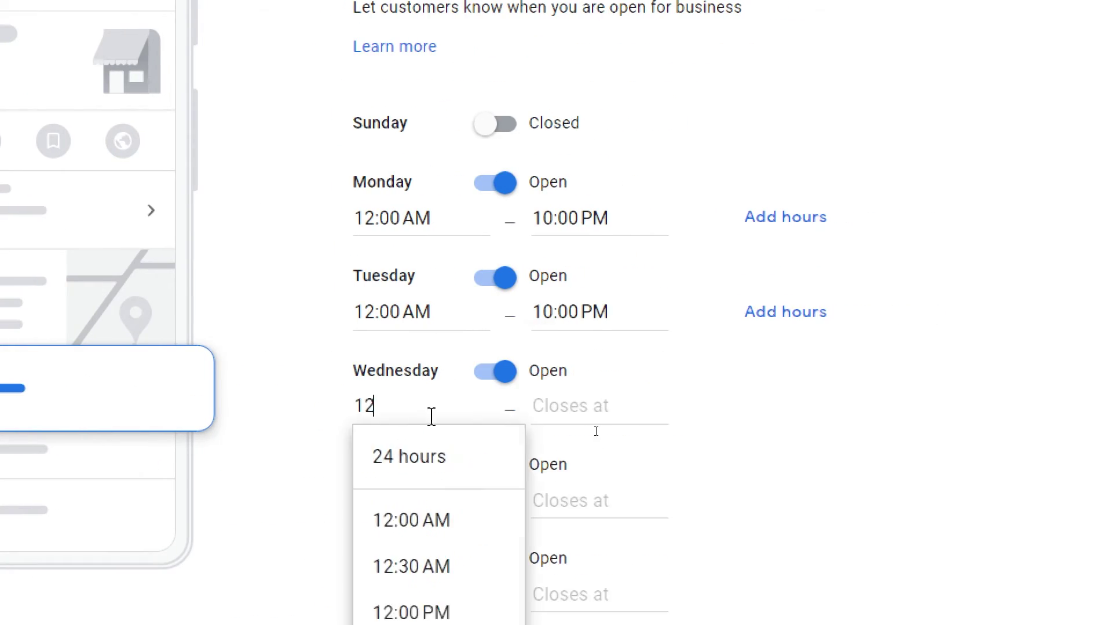
click(458, 524)
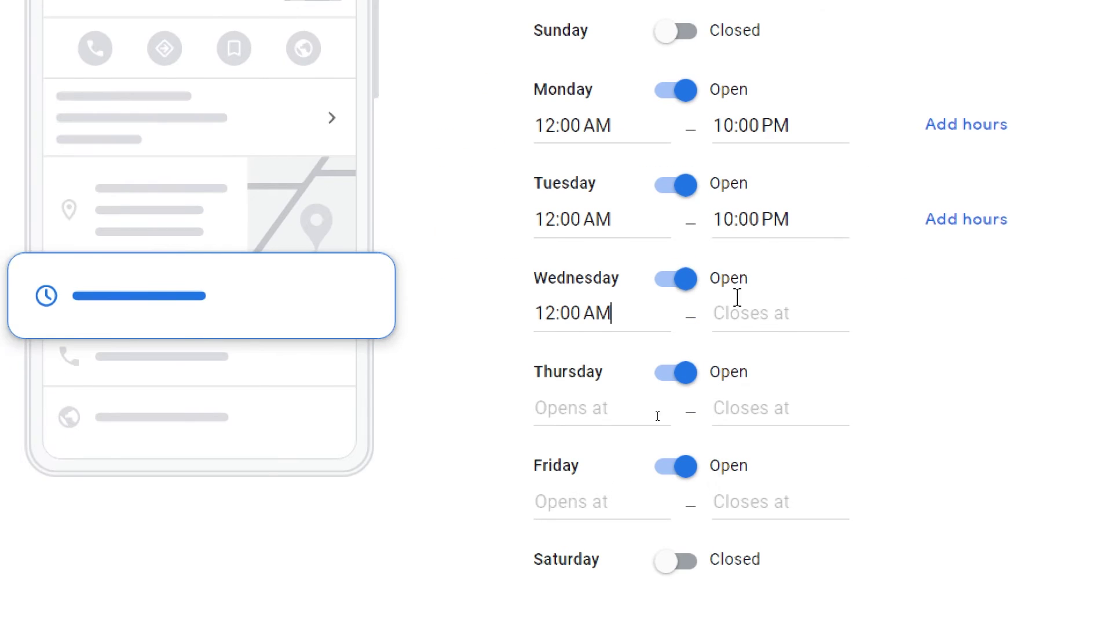
click(738, 312)
text(10)
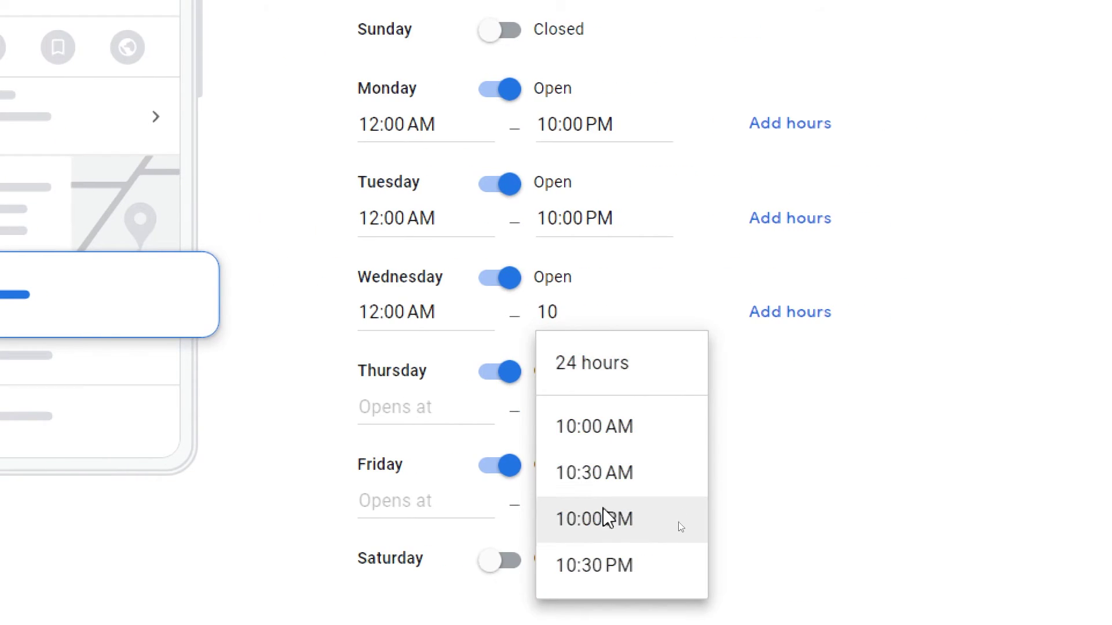
click(602, 517)
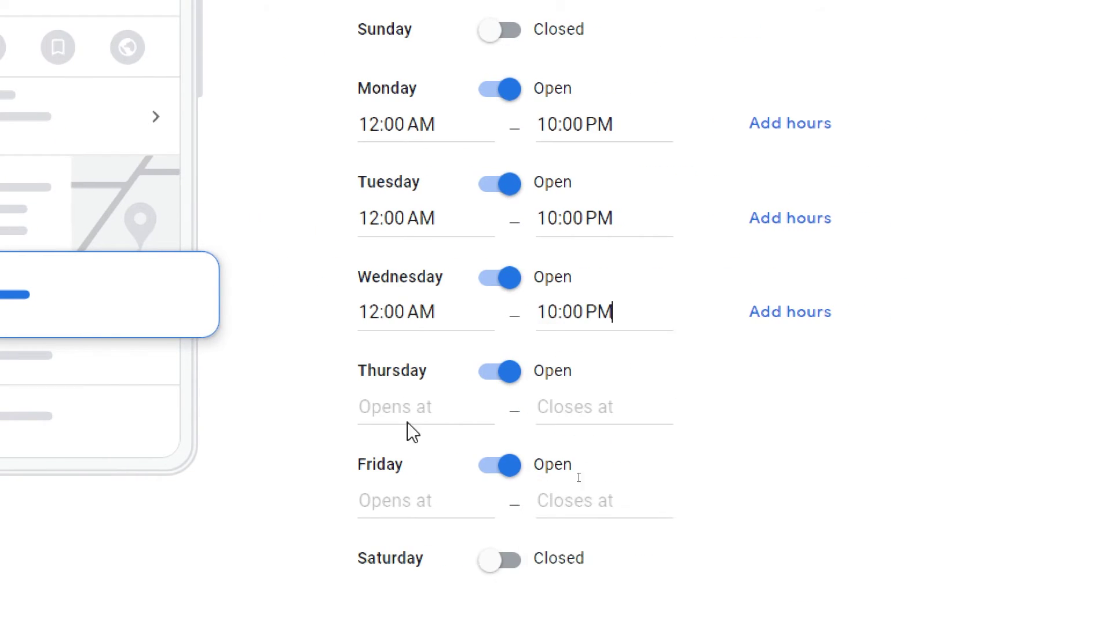
Set Thursday's hours to 12:00 AM–10:00 PM
click(390, 408)
text(12)
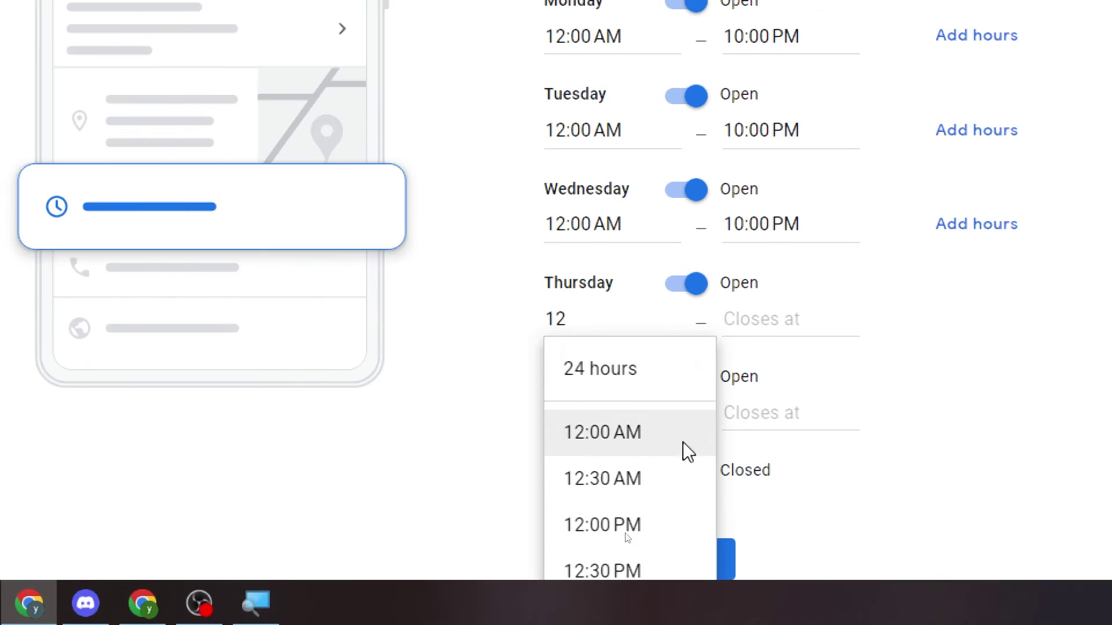
click(688, 452)
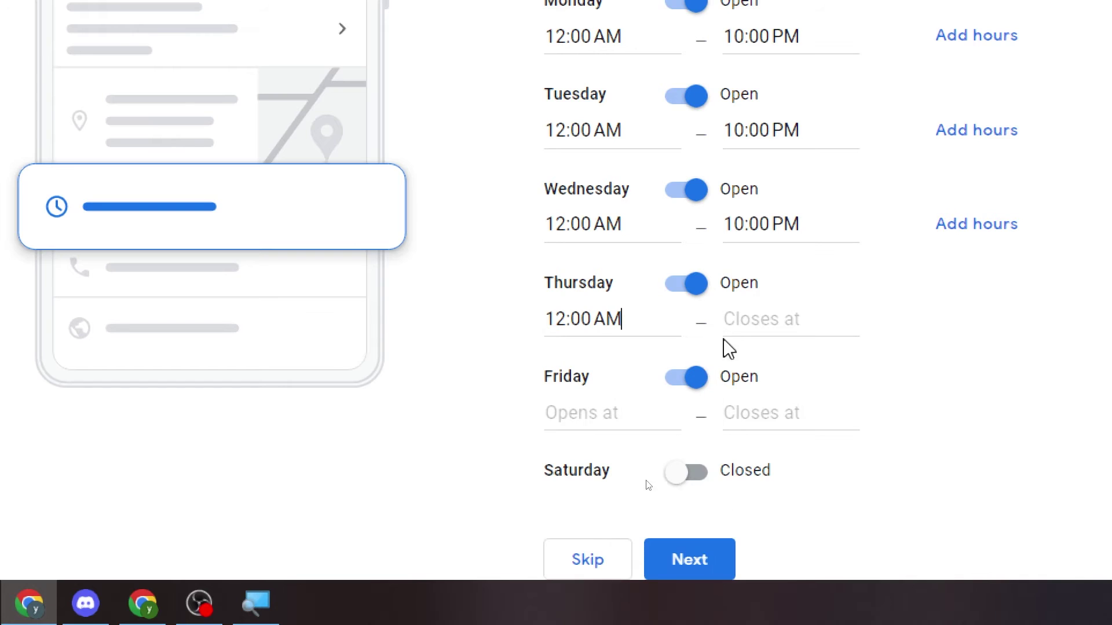
click(737, 320)
text(10)
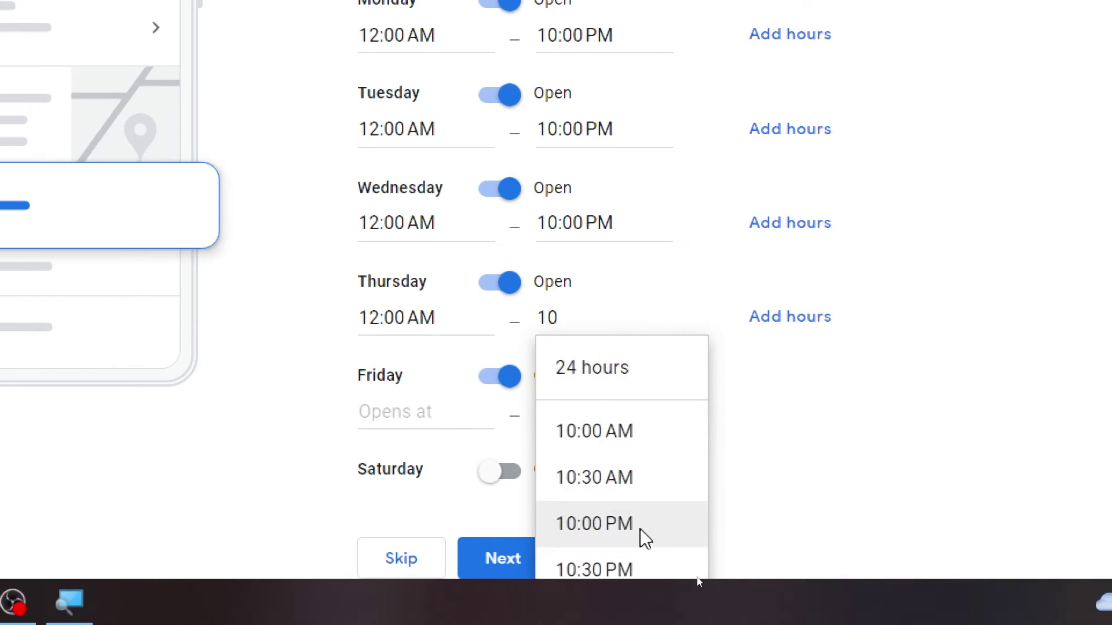
click(645, 527)
Set Friday's hours to 12:00 AM–10:00 PM and remove an extra Monday time slot
click(445, 408)
text(12)
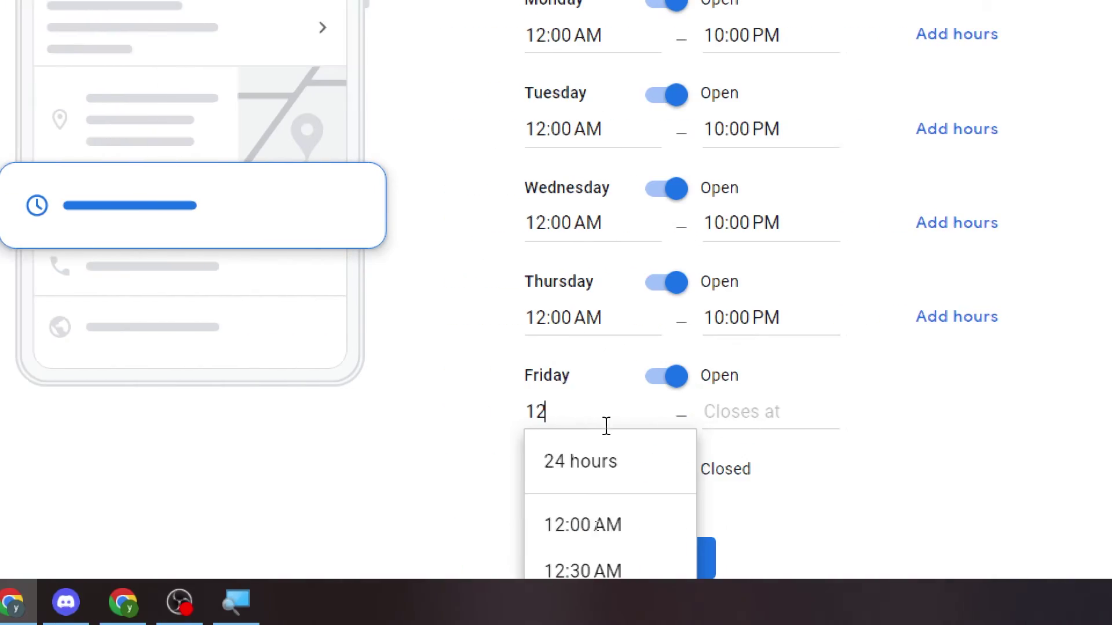
click(479, 527)
click(547, 413)
text(1)
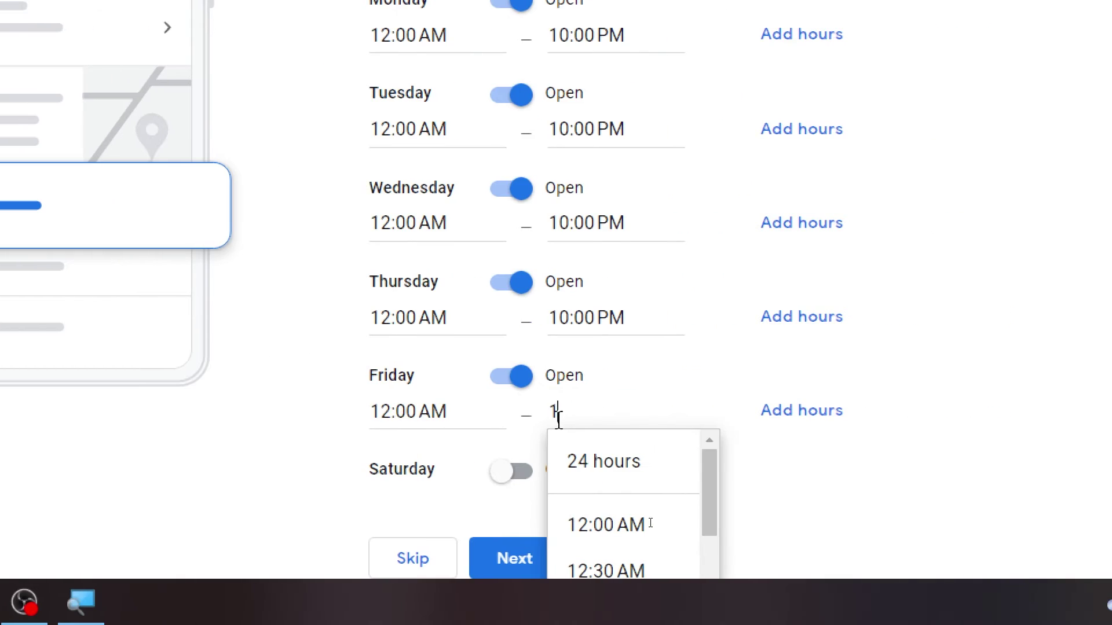
text(0)
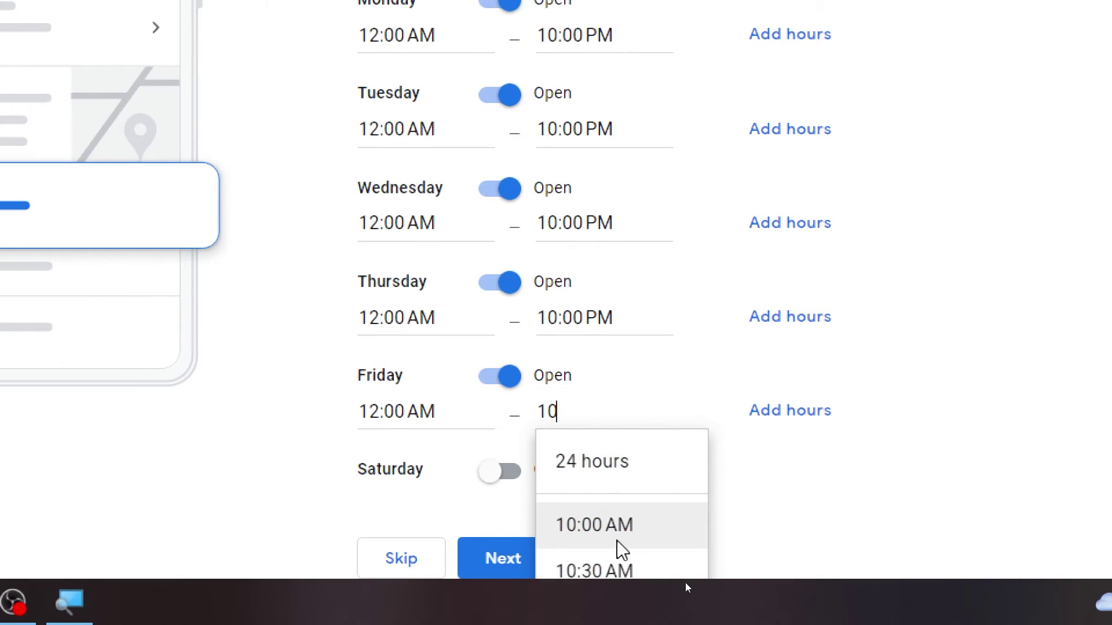
click(900, 513)
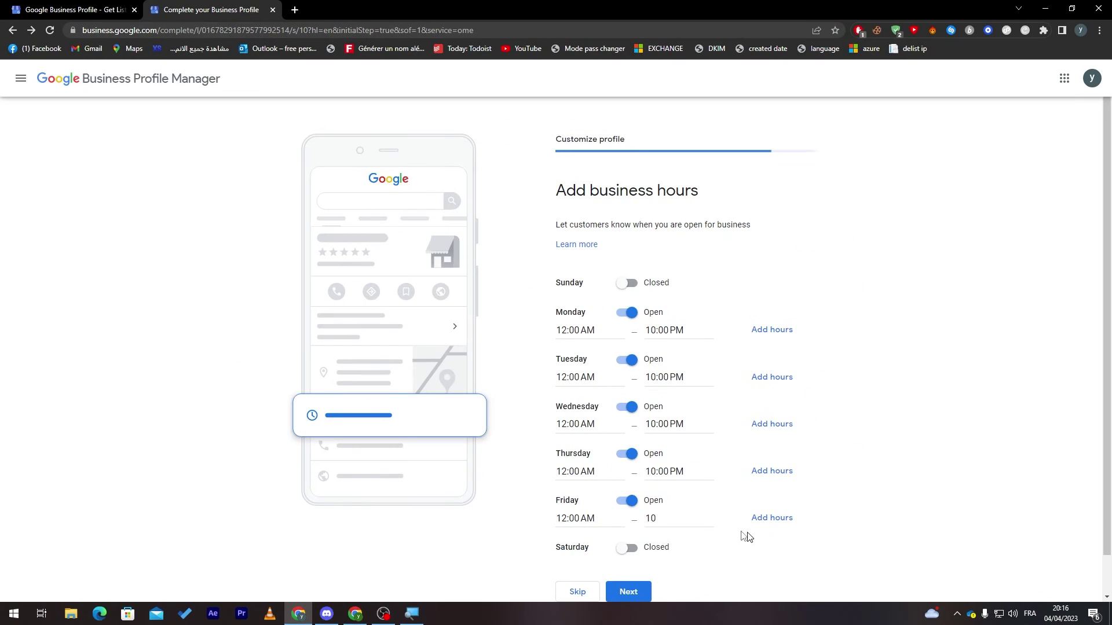
click(717, 524)
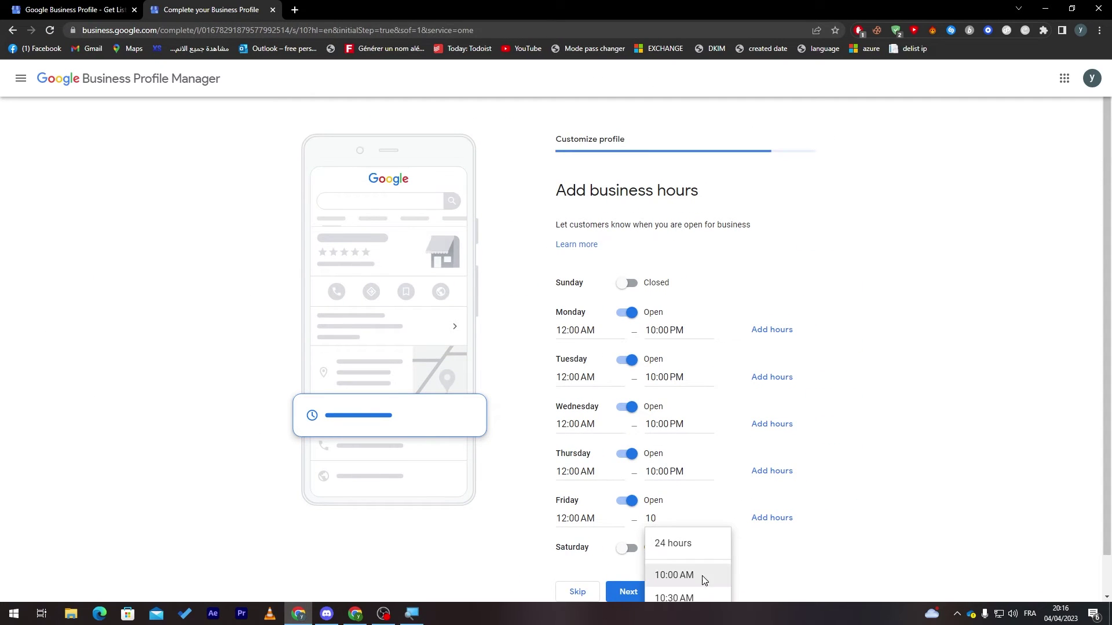
triple_click(1041, 384)
scroll(849, 450, down, 1)
click(683, 477)
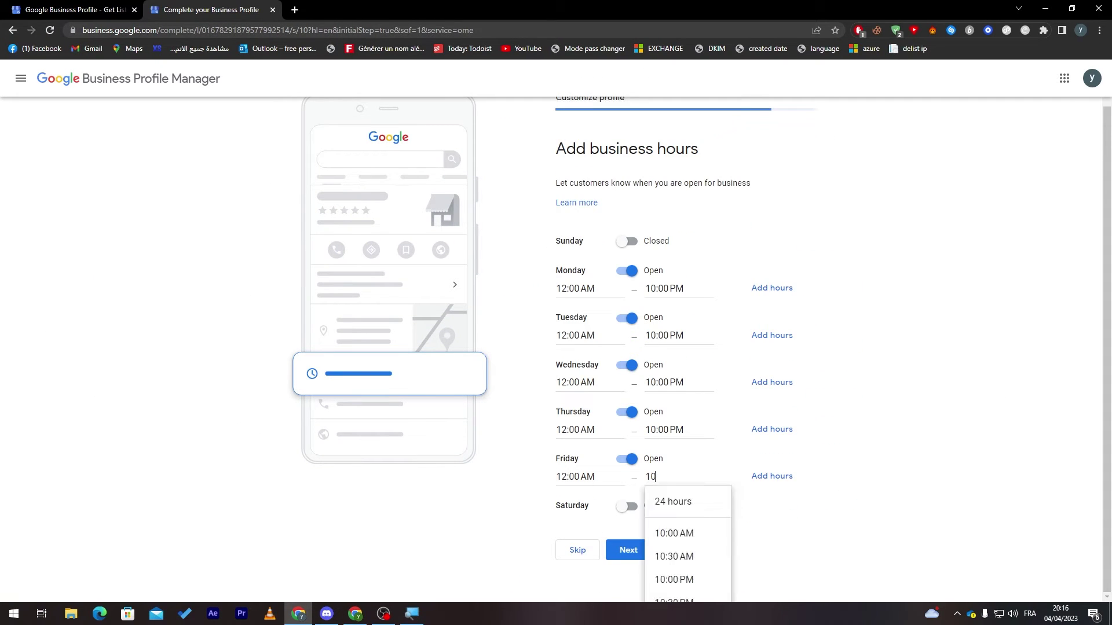
click(694, 580)
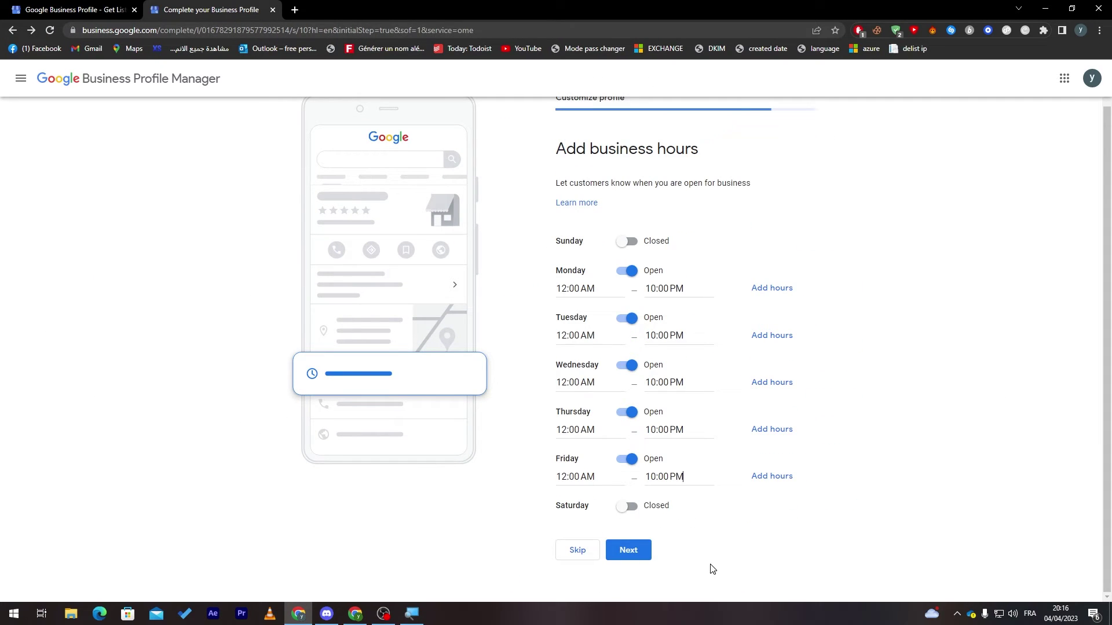
click(774, 289)
click(724, 318)
Save the hours, switch customer messaging off, and continue to the description
click(629, 553)
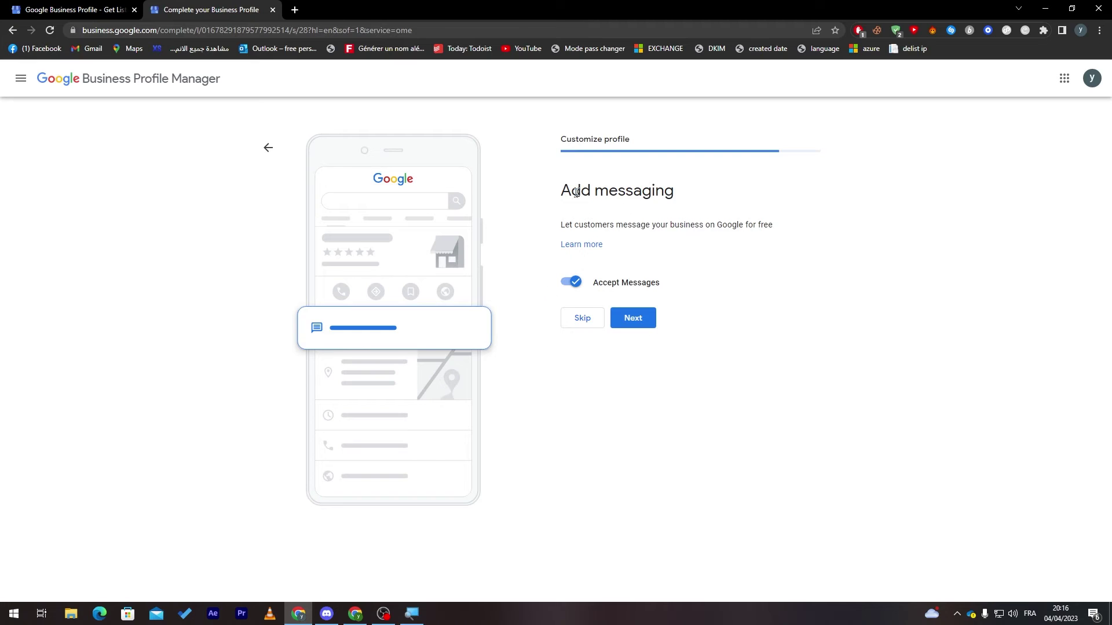
click(574, 287)
click(573, 285)
click(572, 285)
click(624, 320)
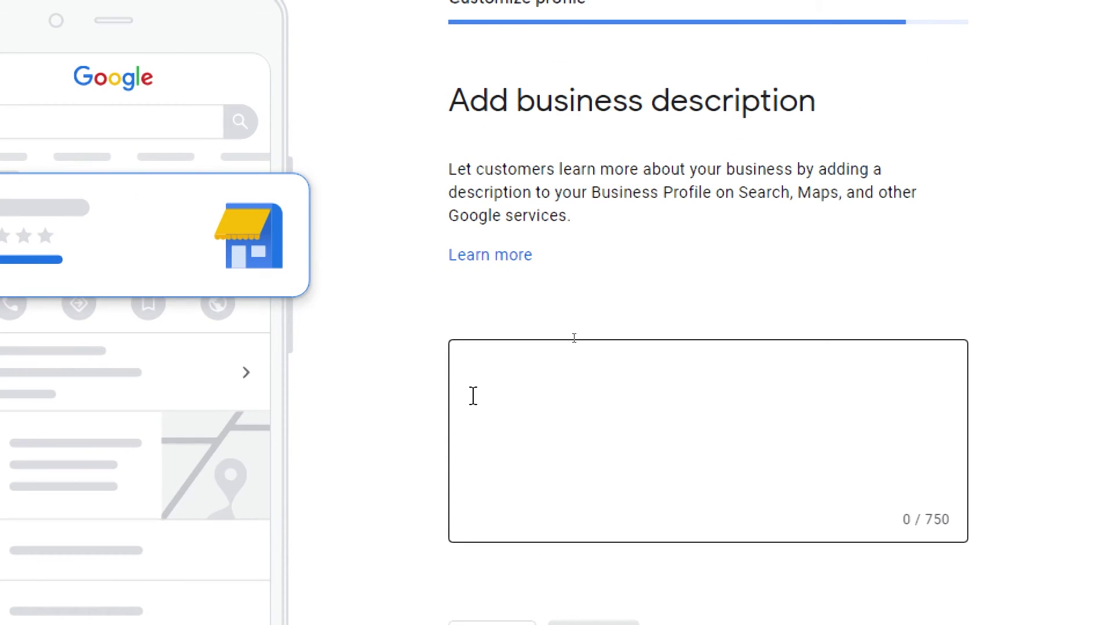
Enter 'The best school in the area' as the business description and continue
click(477, 396)
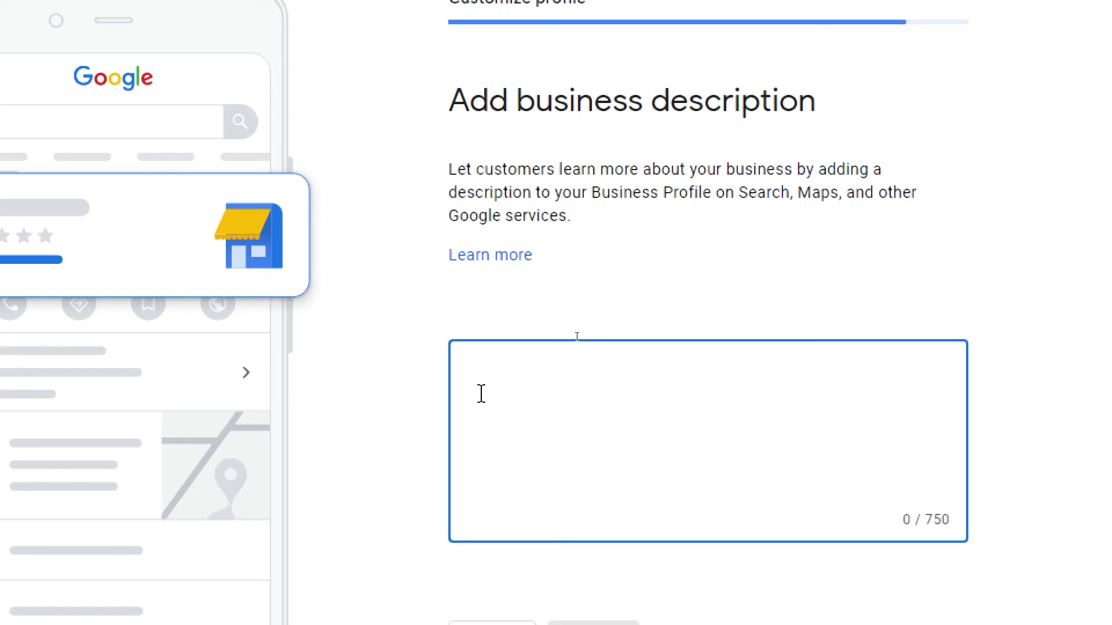
text(tH)
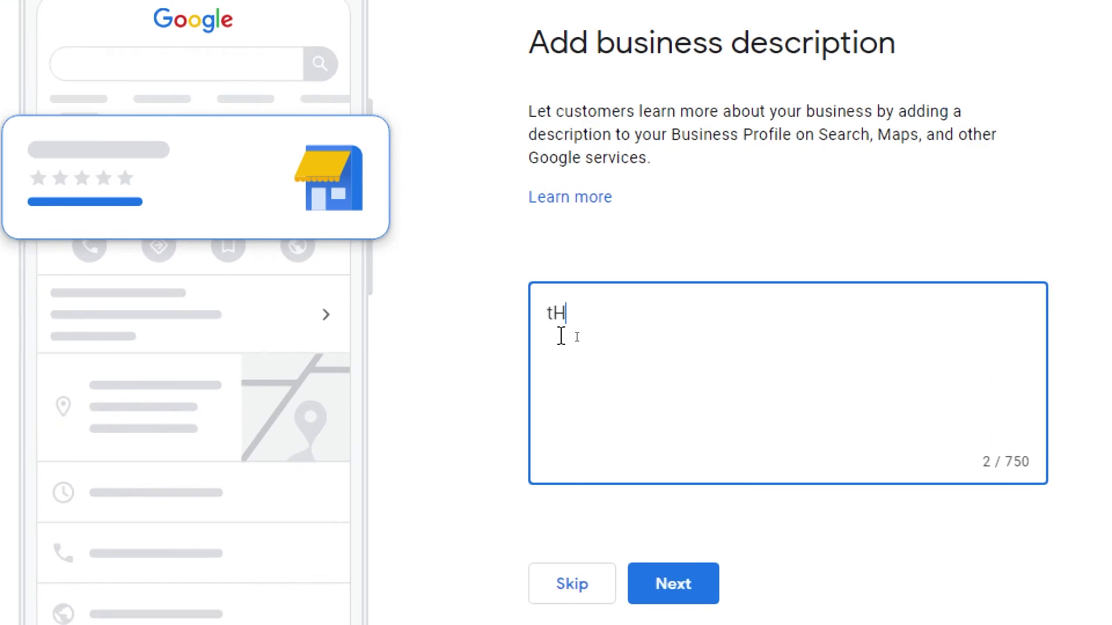
key(BackSpace)
key(BackSpace)
text(The best school i)
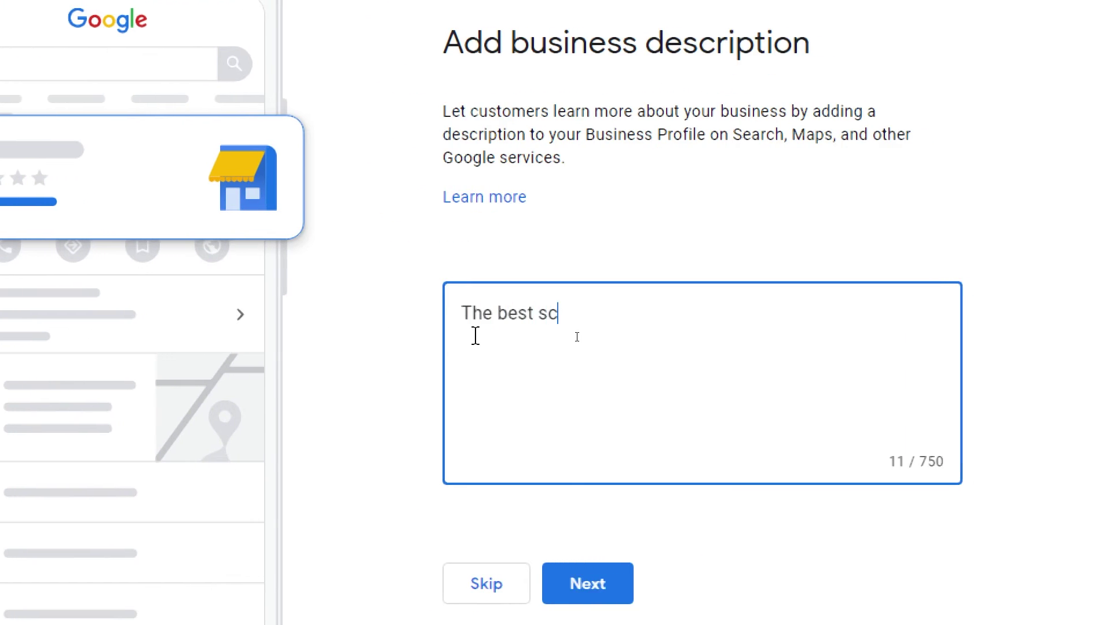
text(n the area)
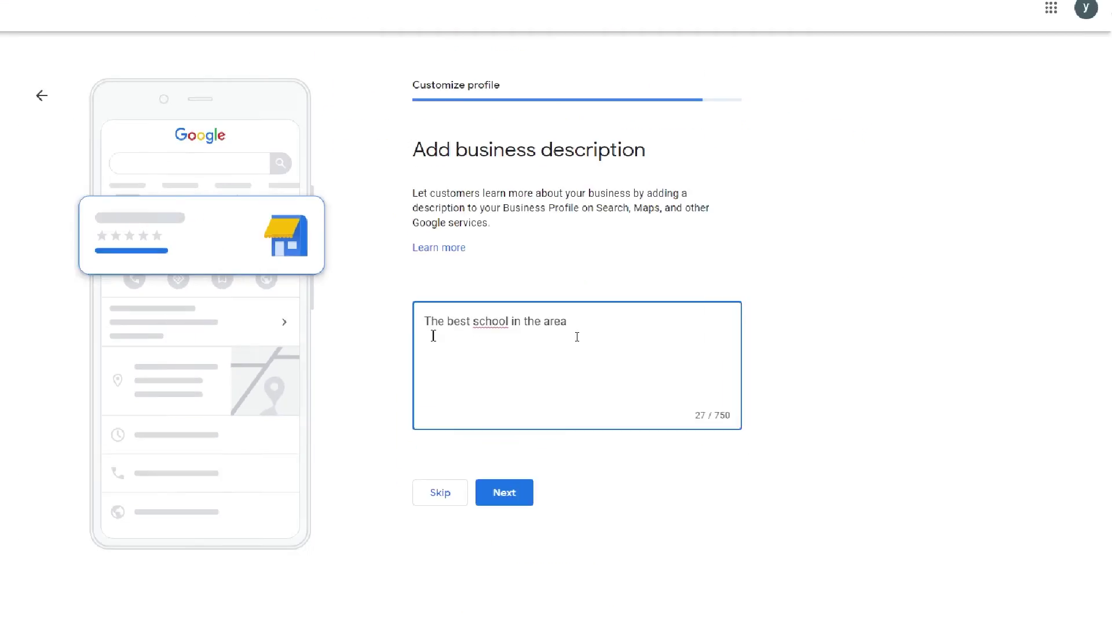
click(594, 528)
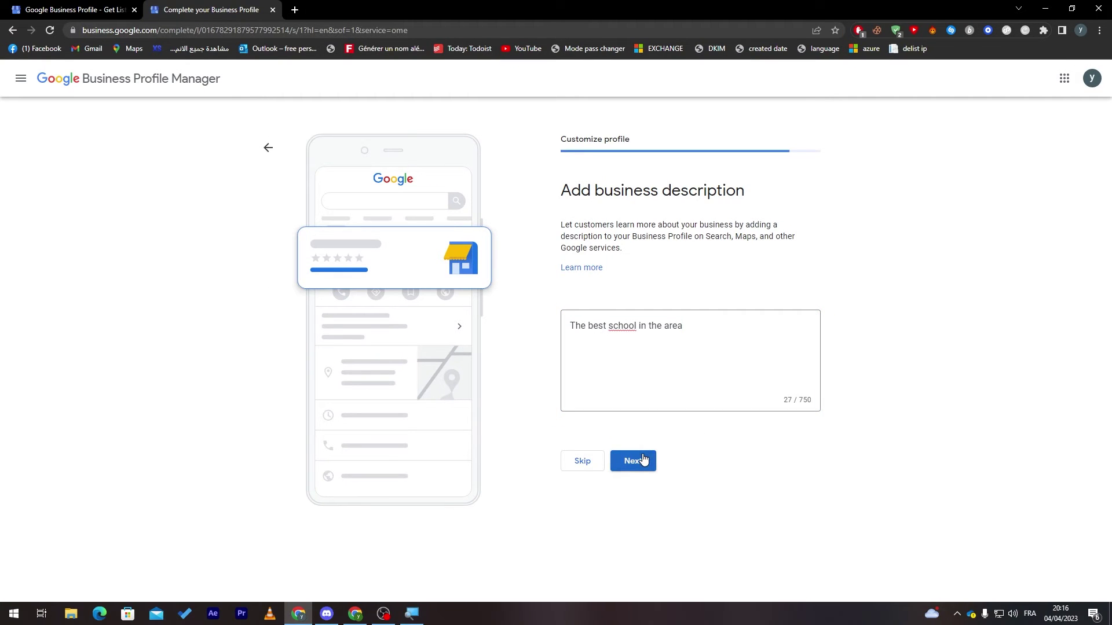
click(642, 460)
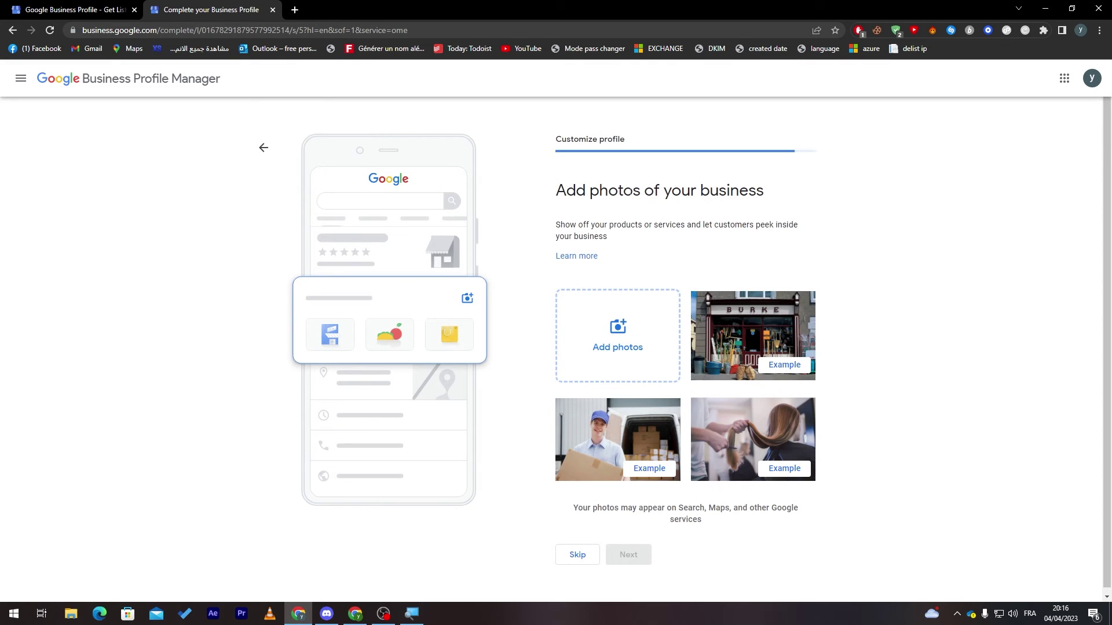
Upload the cat photo from the Downloads folder as a business photo and continue
triple_click(588, 190)
click(665, 241)
click(658, 348)
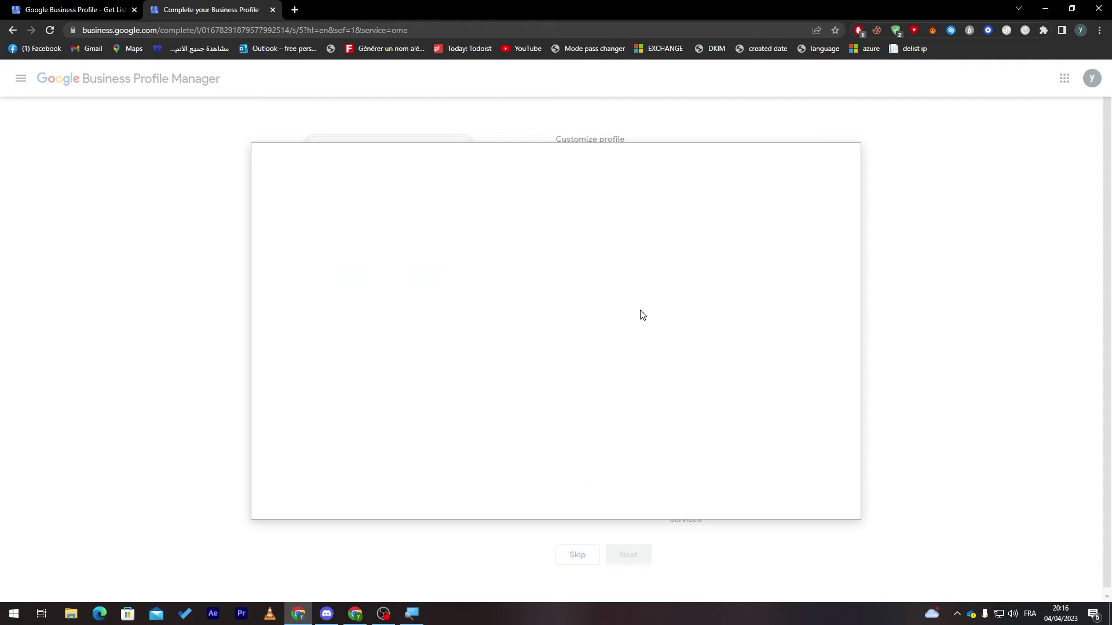
click(567, 413)
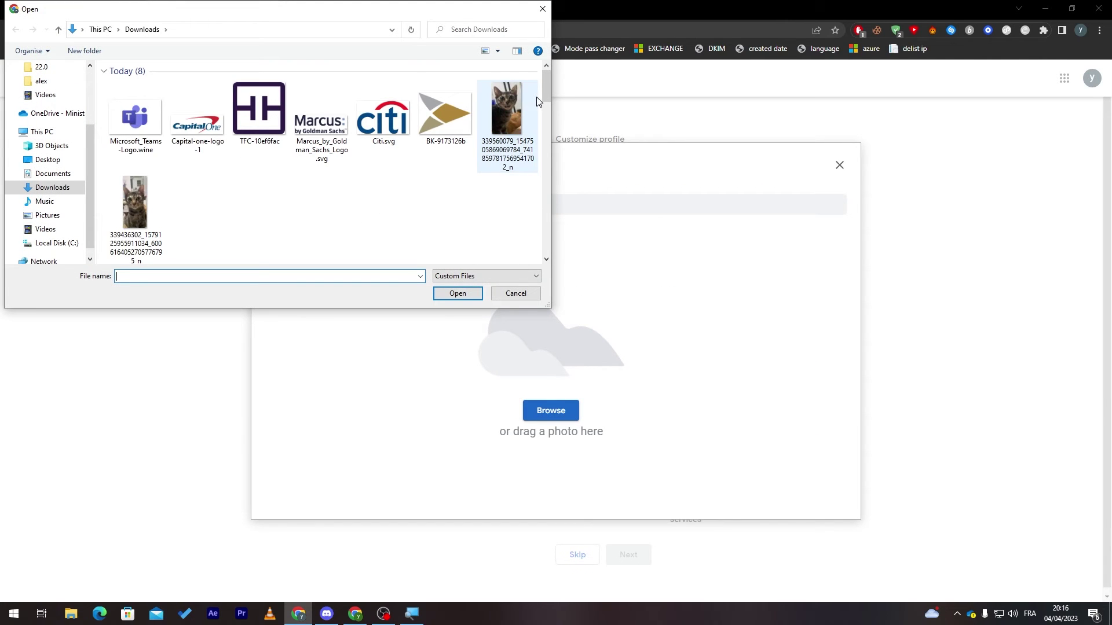
double_click(507, 108)
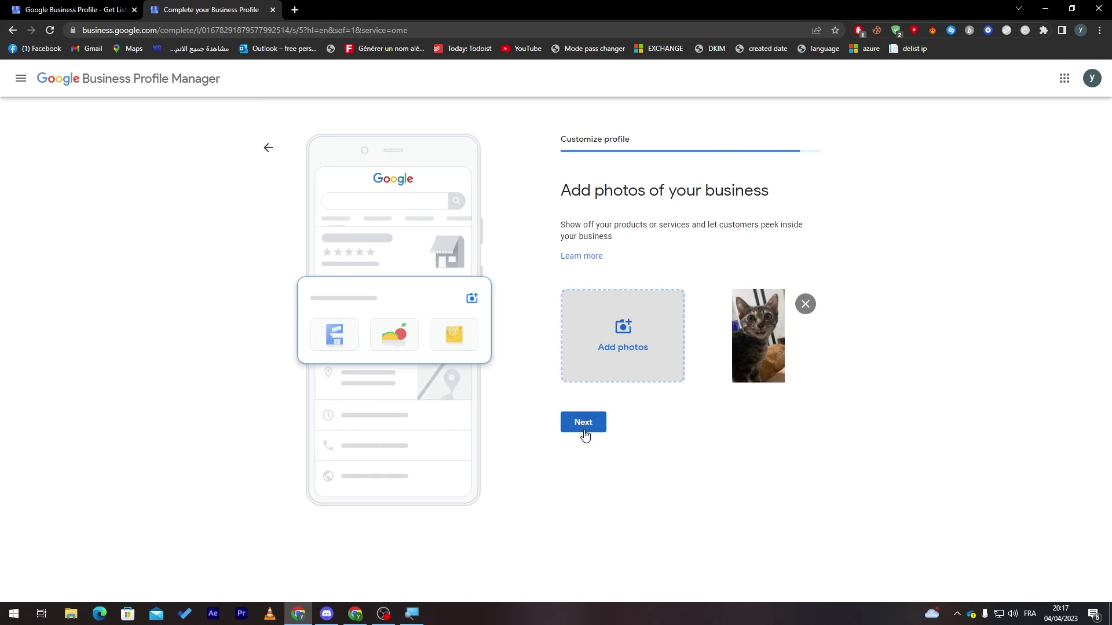
click(583, 422)
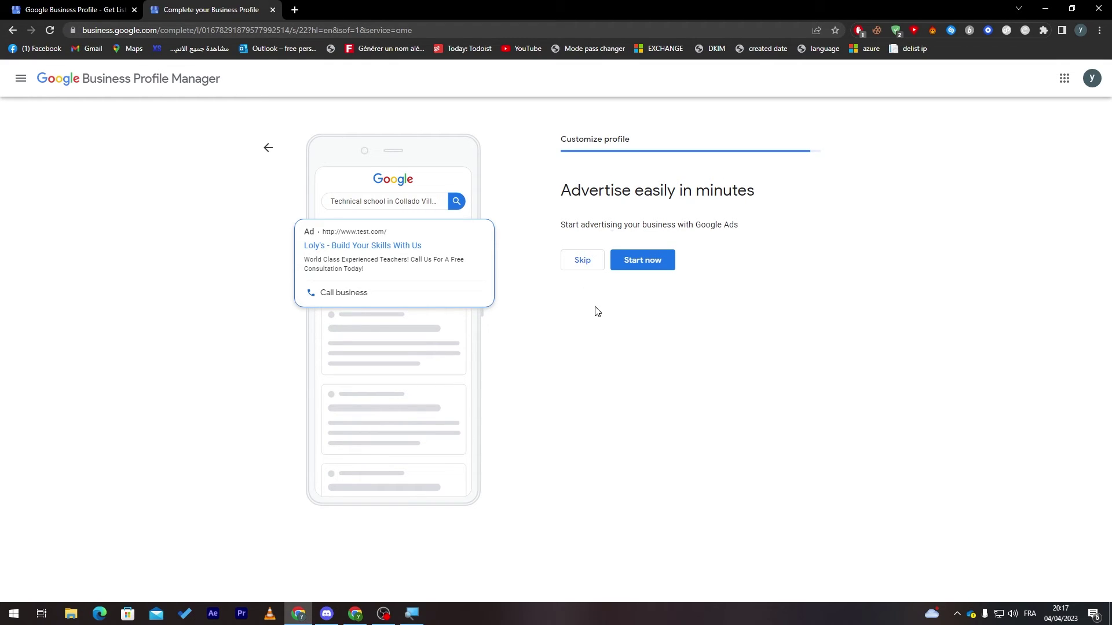
Skip advertising, finish setup, dismiss Photos and videos, and expand the panel's suggestions with See all
click(578, 261)
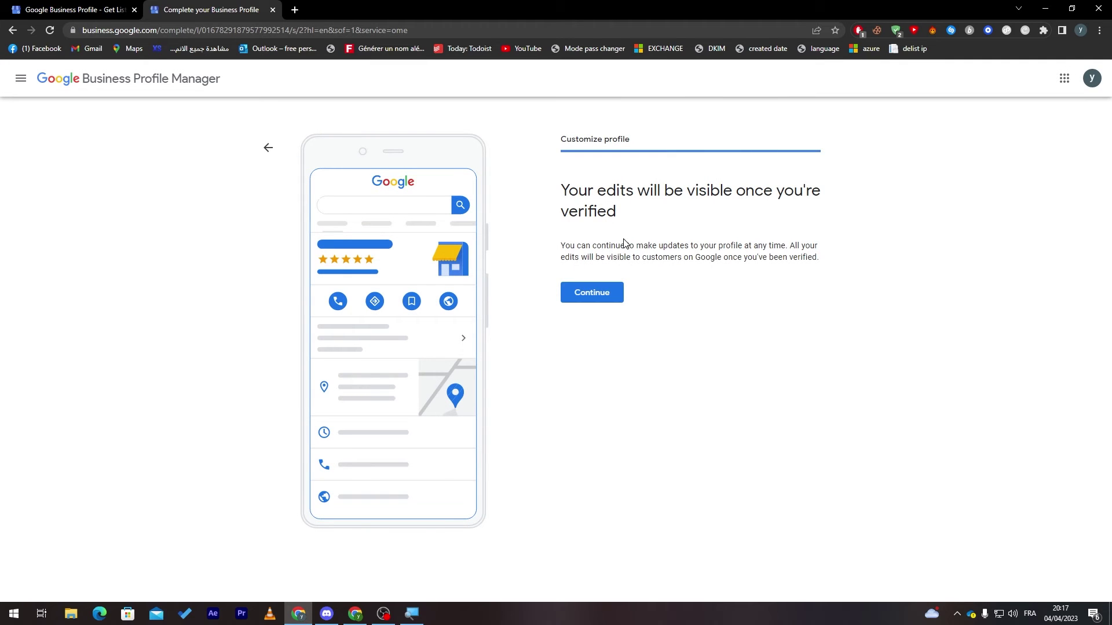
click(609, 290)
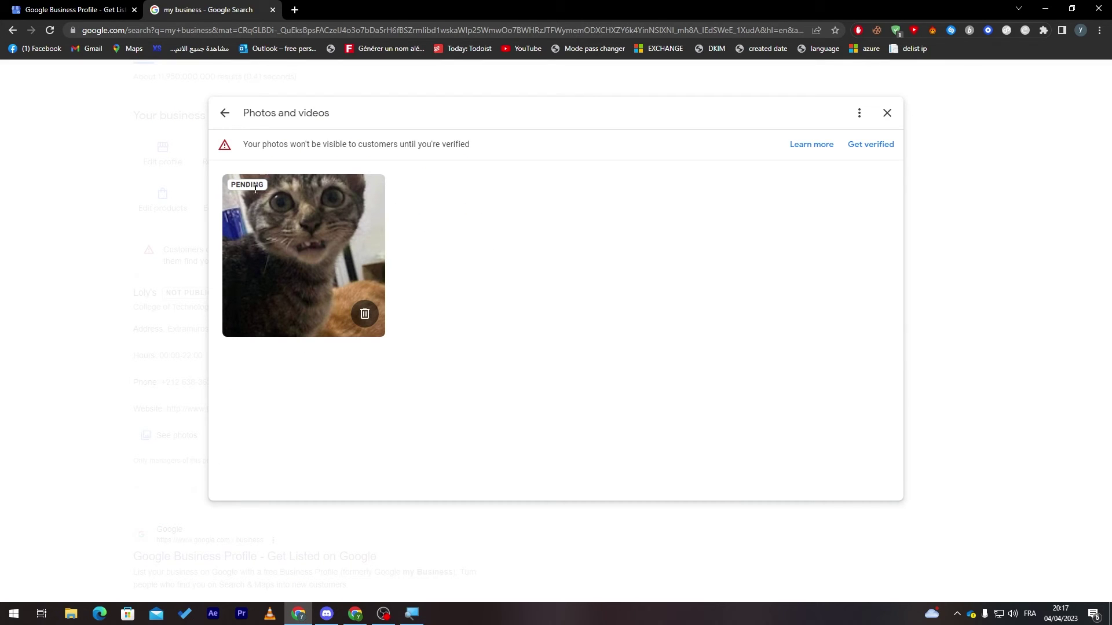
click(887, 113)
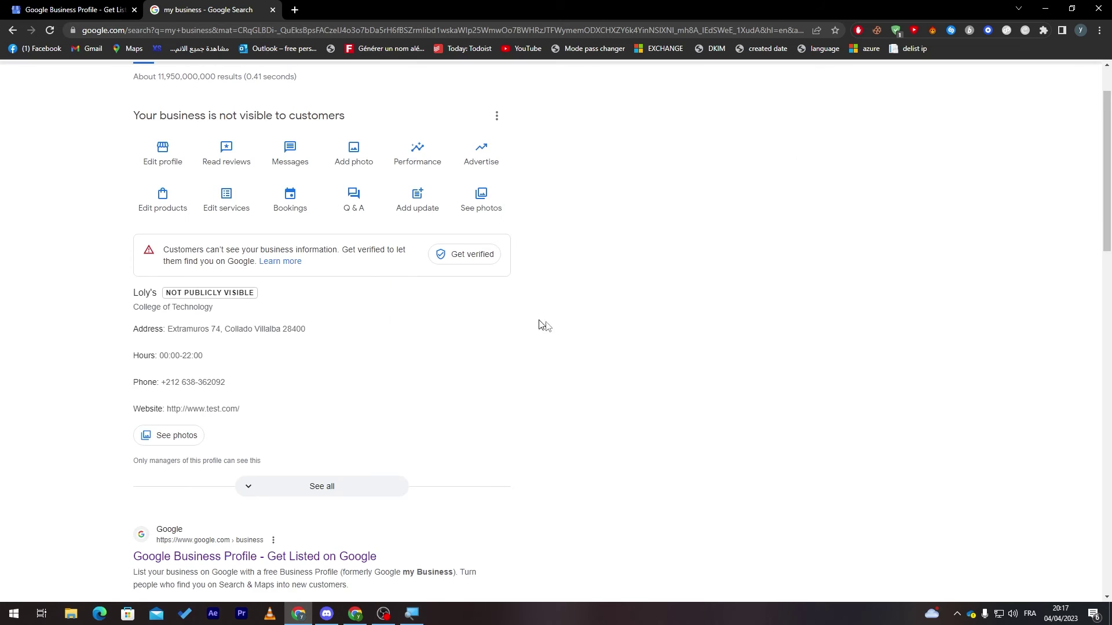
click(341, 489)
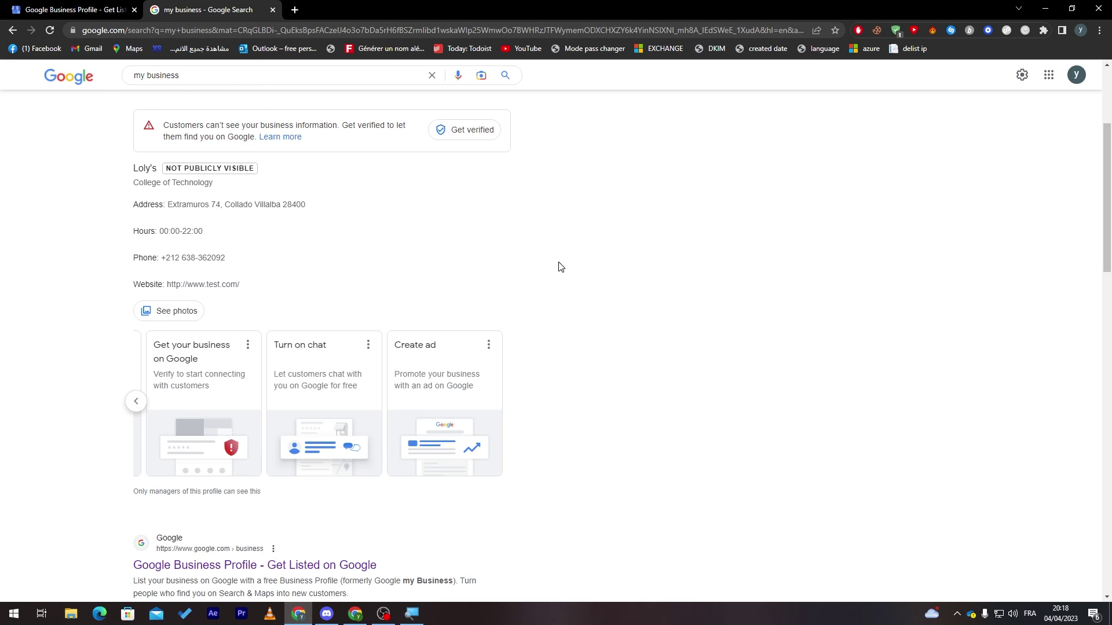
drag(1108, 158, 1110, 102)
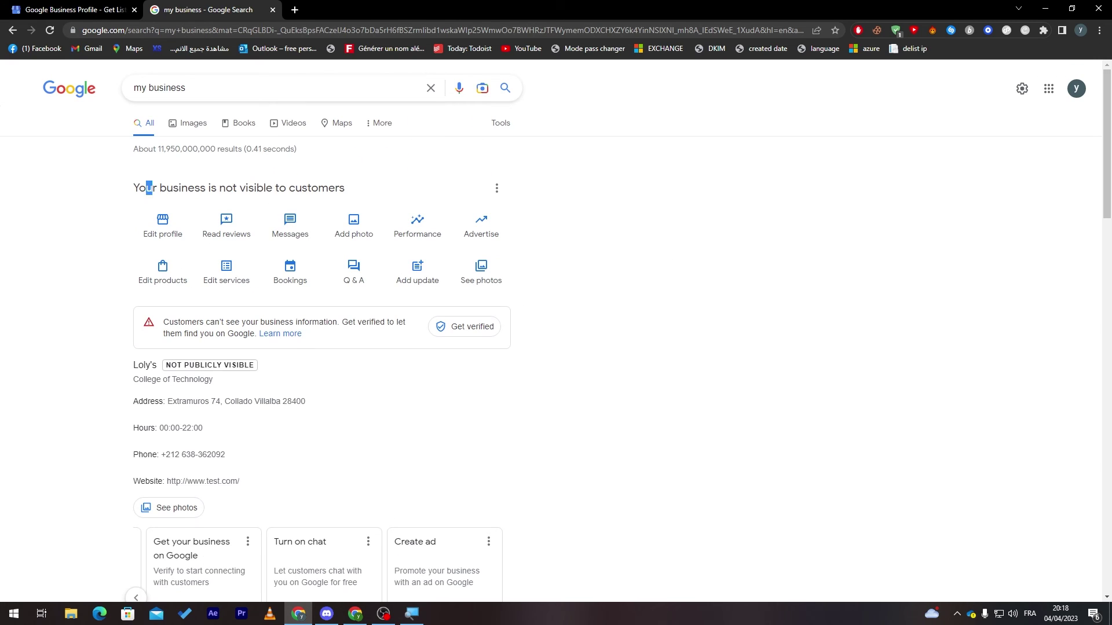
Return to the top of the results and open the business panel's three-dot options menu
drag(145, 188, 281, 188)
click(309, 186)
scroll(1008, 211, down, 3)
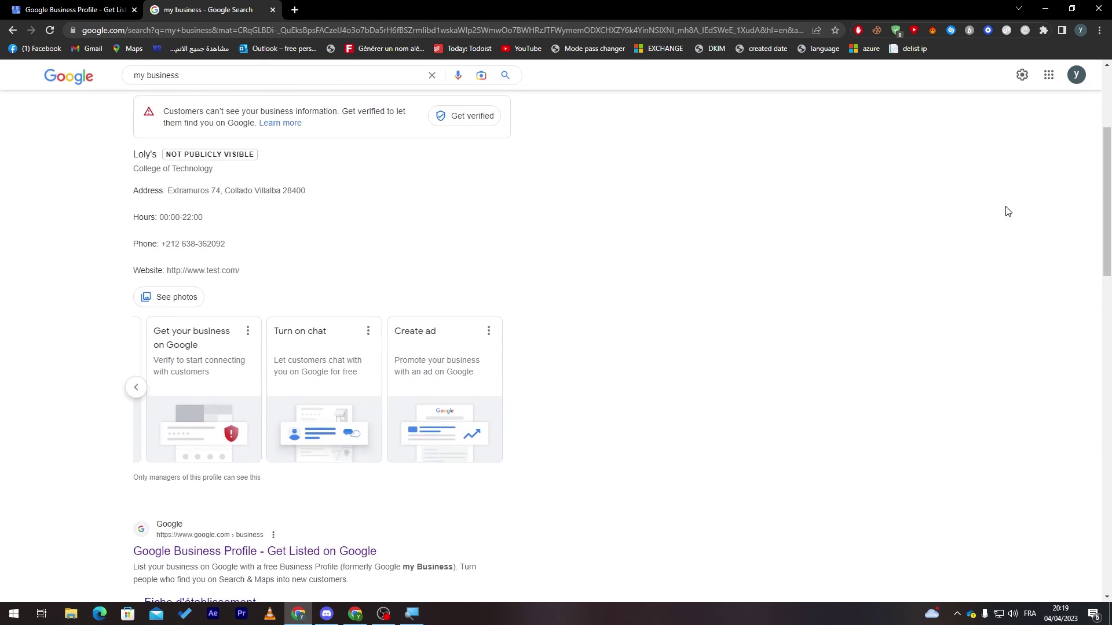
scroll(424, 284, up, 3)
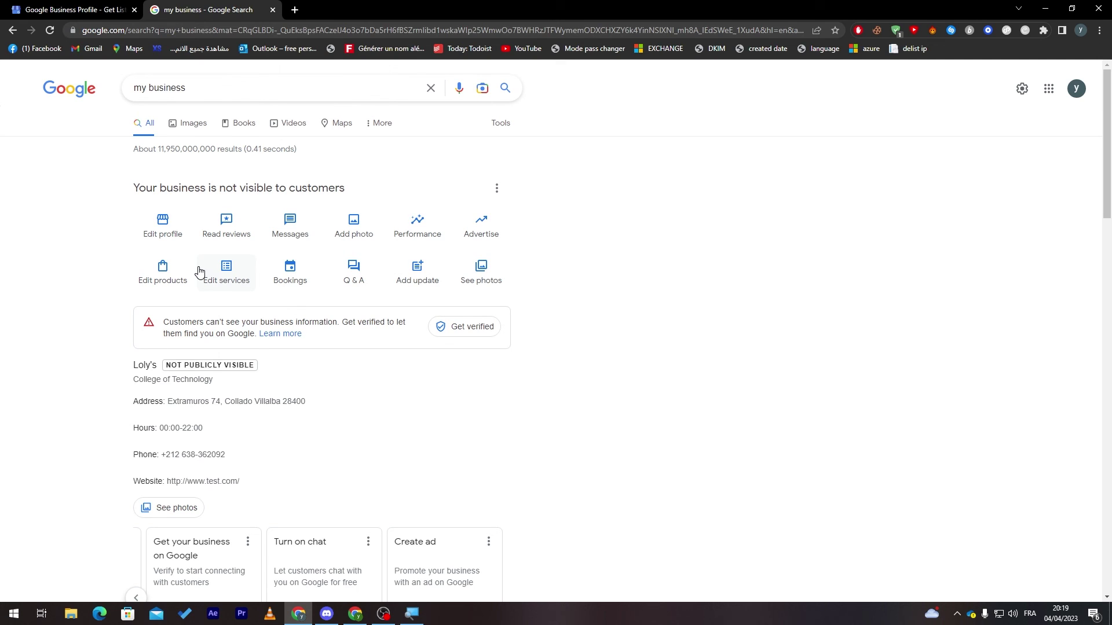
click(492, 191)
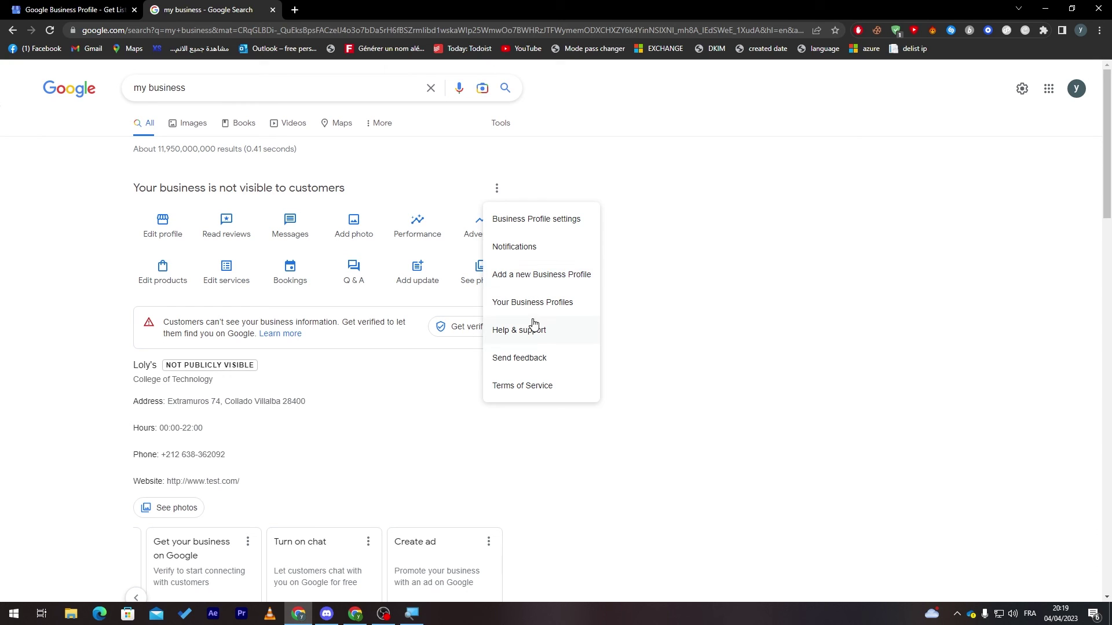
Close the business profile options menu
click(702, 362)
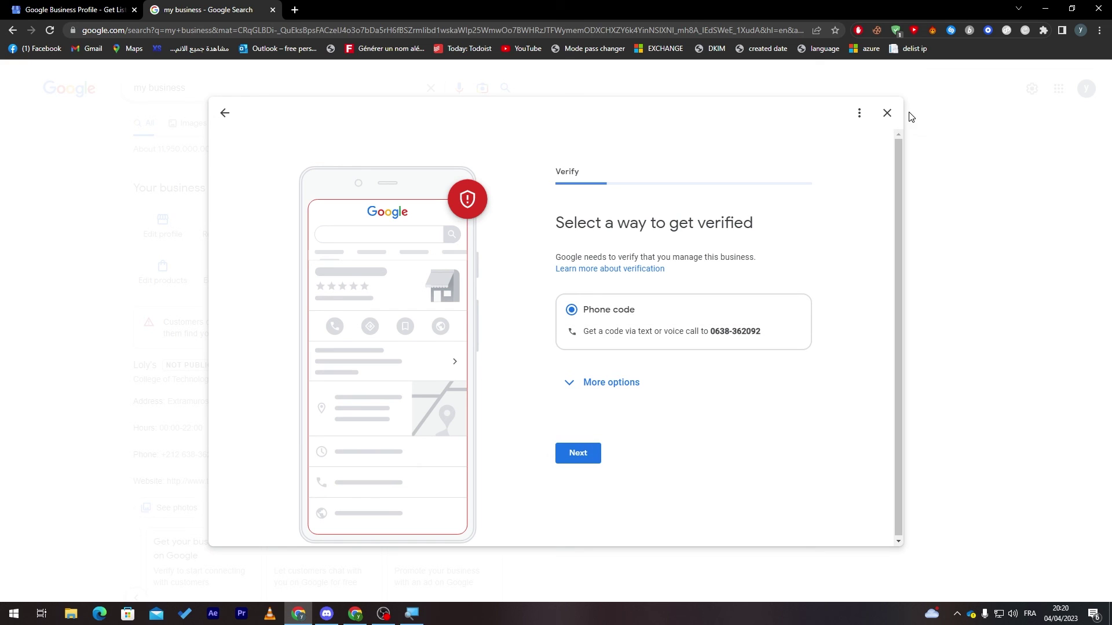
Close the verification dialog and confirm leaving verification for later
click(887, 113)
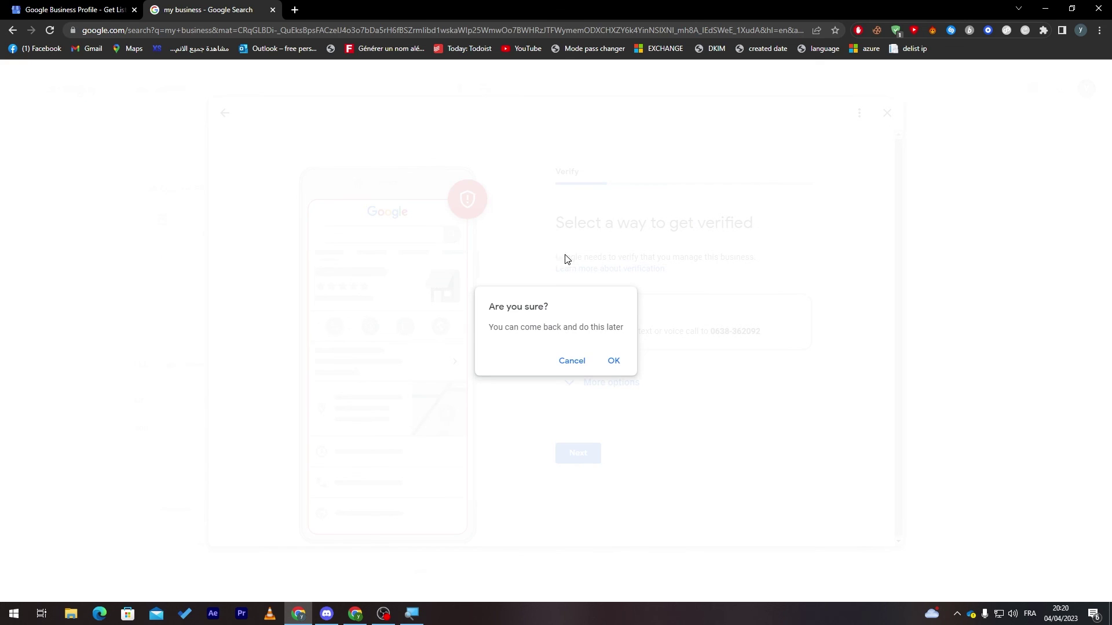
click(610, 362)
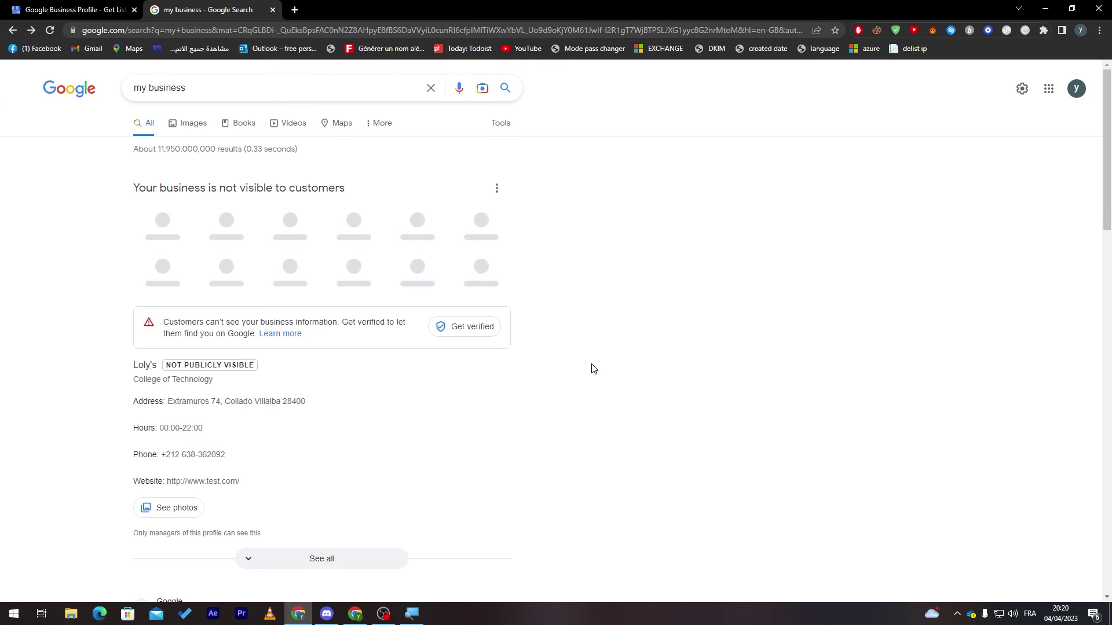